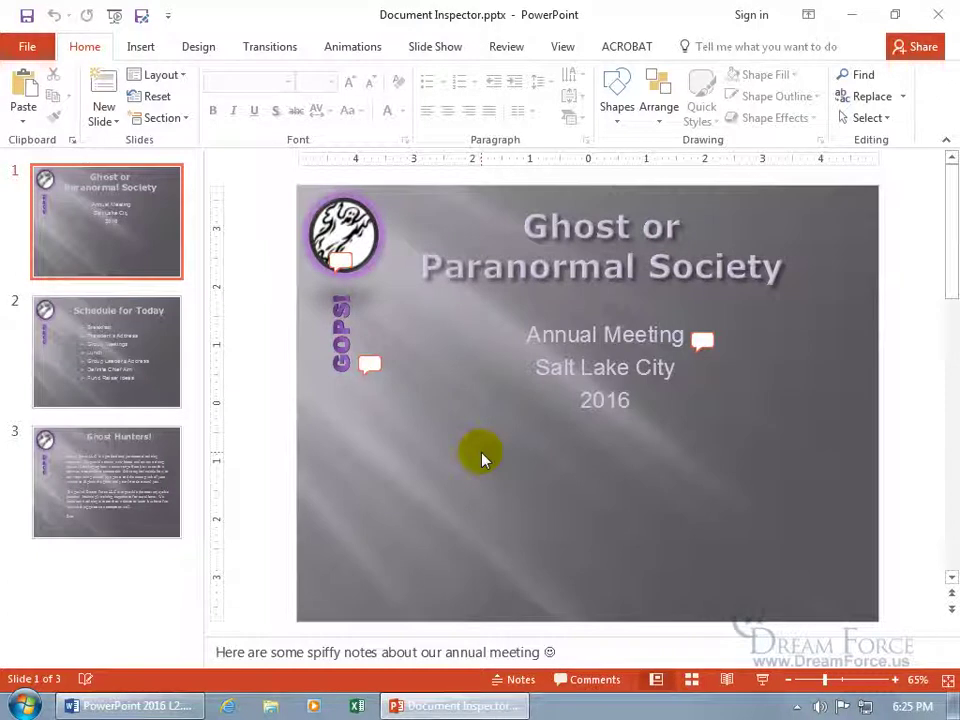
# - Open the Backstage Info page for Document Inspector.pptx to see its size, title and tags
pyautogui.click(27, 47)
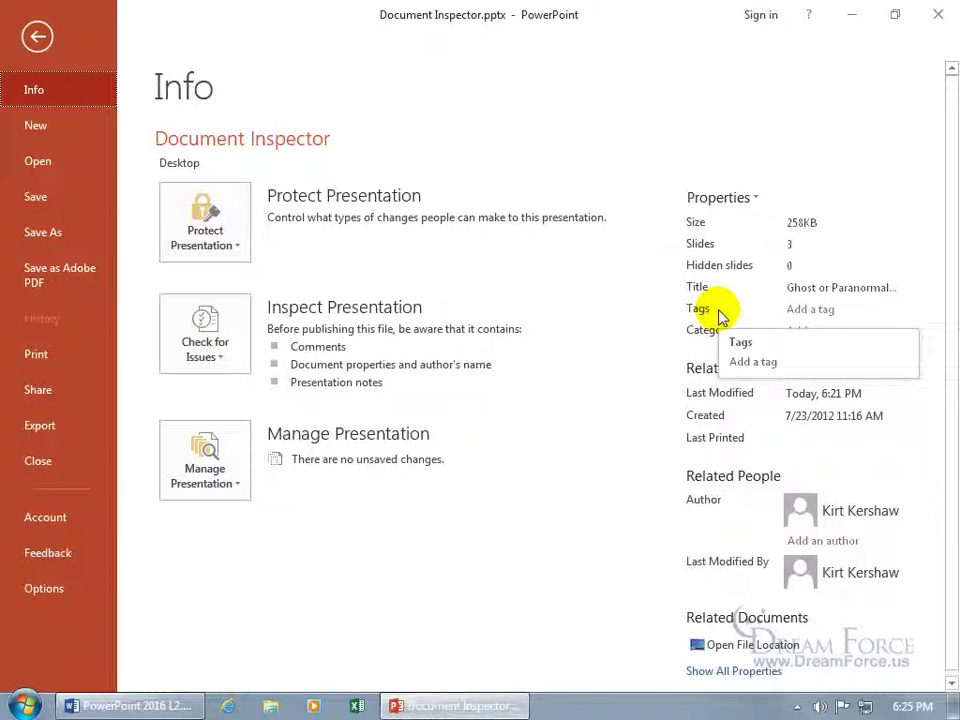
# - Enter the tags 'spiffy, fancy, cool' in the Tags field on the Info page
pyautogui.click(796, 308)
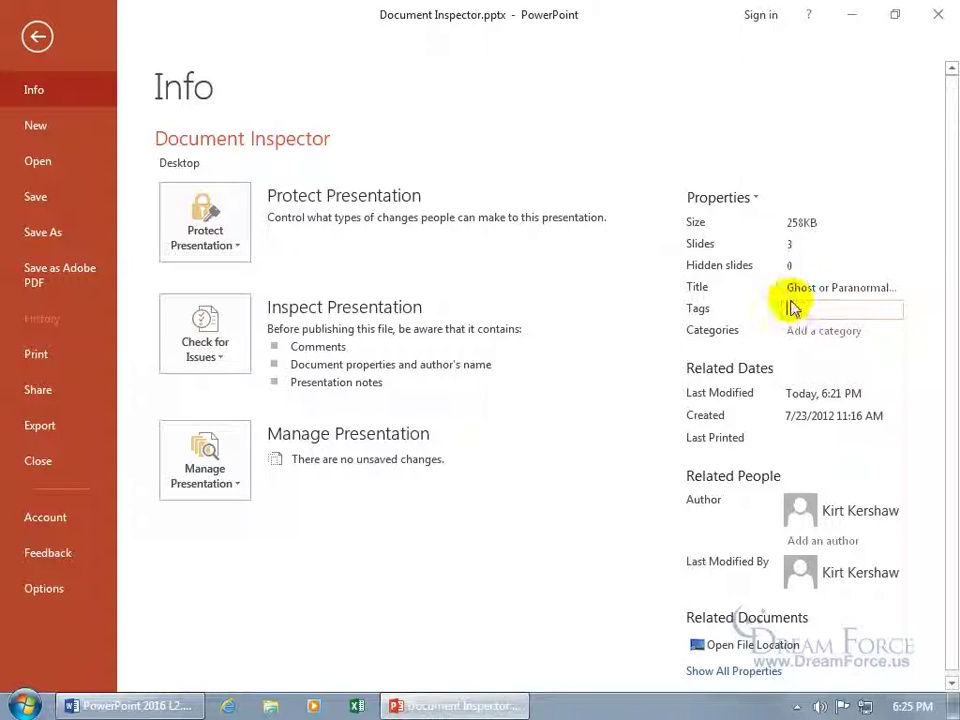
pyautogui.write('g')
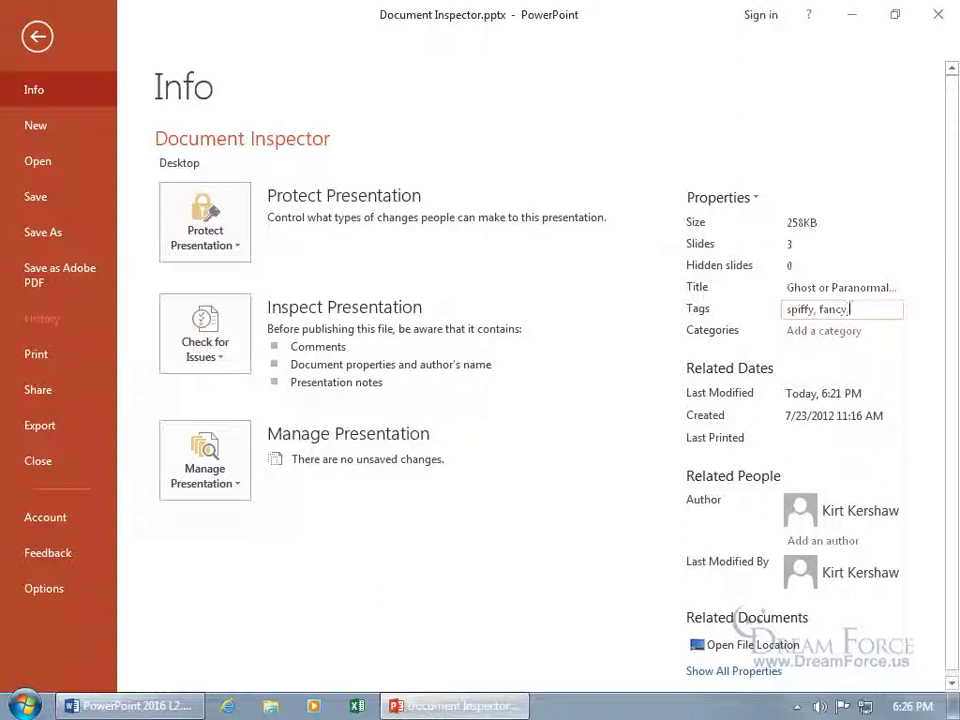
pyautogui.hotkey('ctrl', 'a')
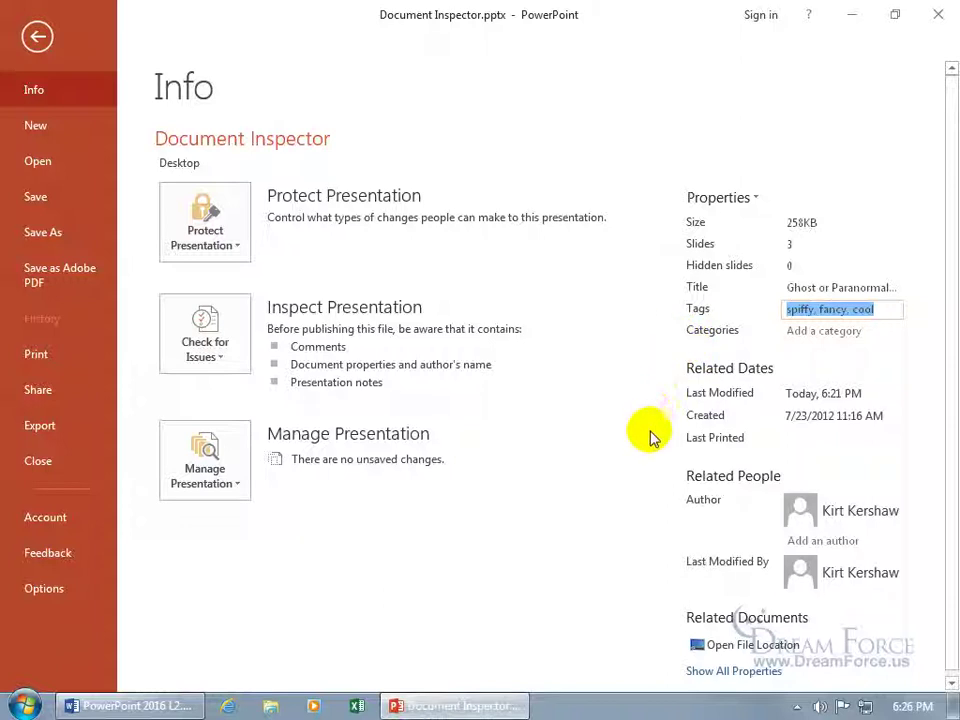
pyautogui.moveTo(873, 530)
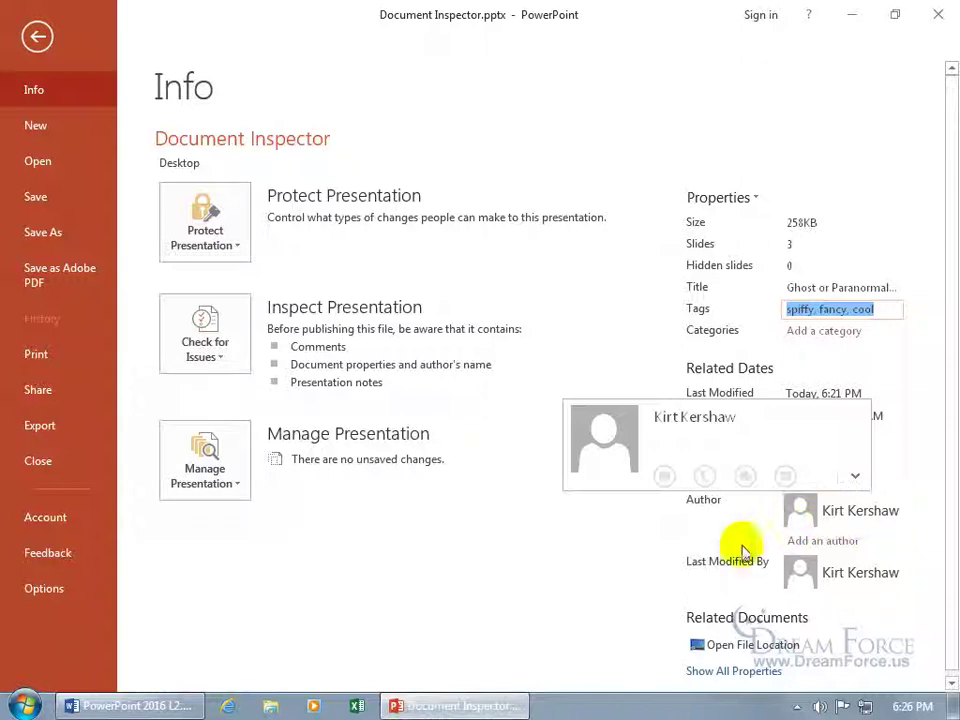
# - Expand the Info page to show all of the presentation's properties
pyautogui.click(716, 674)
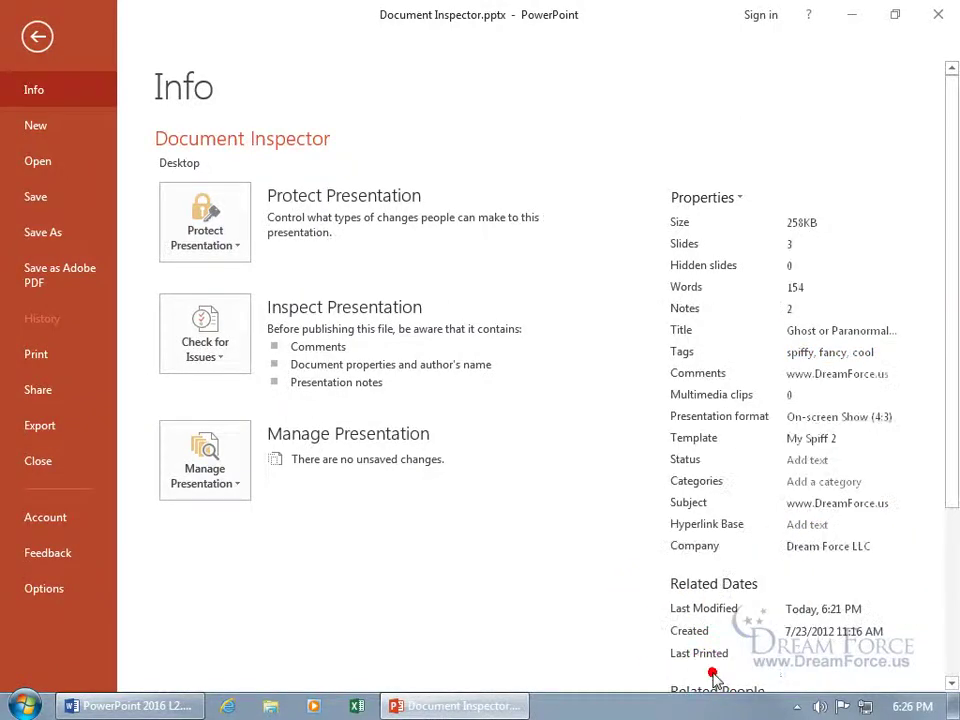
pyautogui.moveTo(955, 470); pyautogui.dragTo(952, 565)
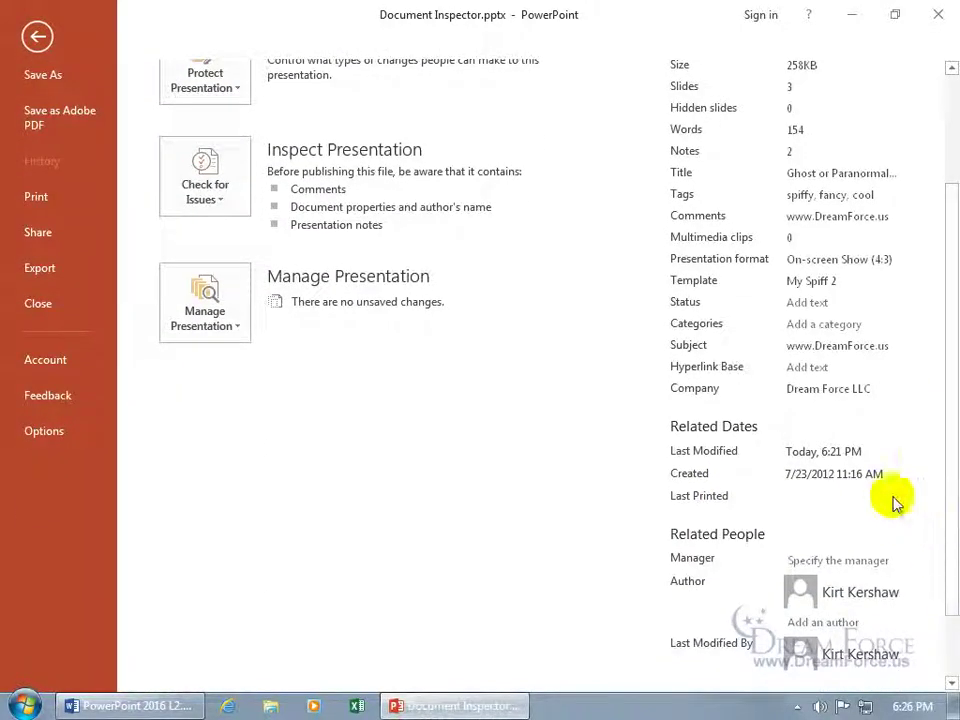
pyautogui.moveTo(953, 429); pyautogui.dragTo(951, 311)
# - Open Advanced Properties, check the General tab, then return to the Summary tab
pyautogui.click(741, 201)
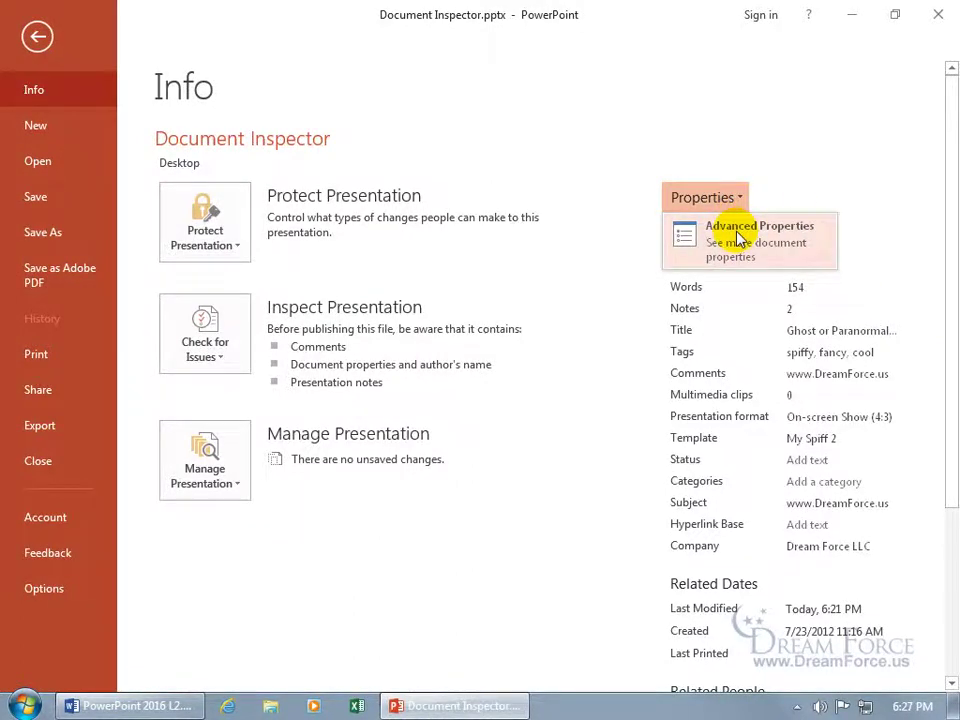
pyautogui.click(736, 231)
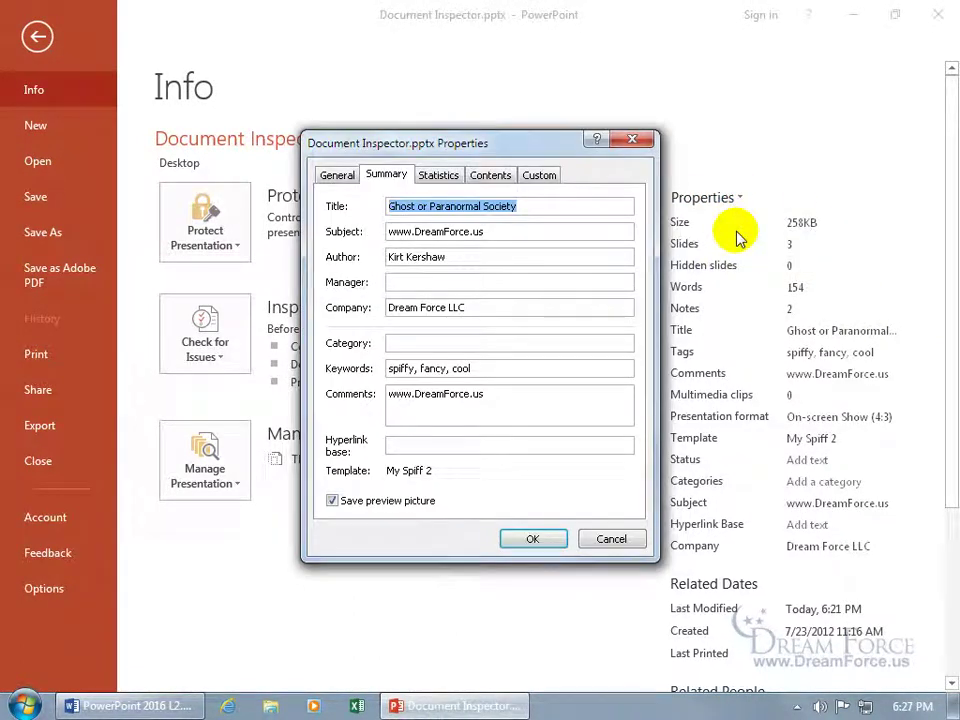
pyautogui.click(337, 177)
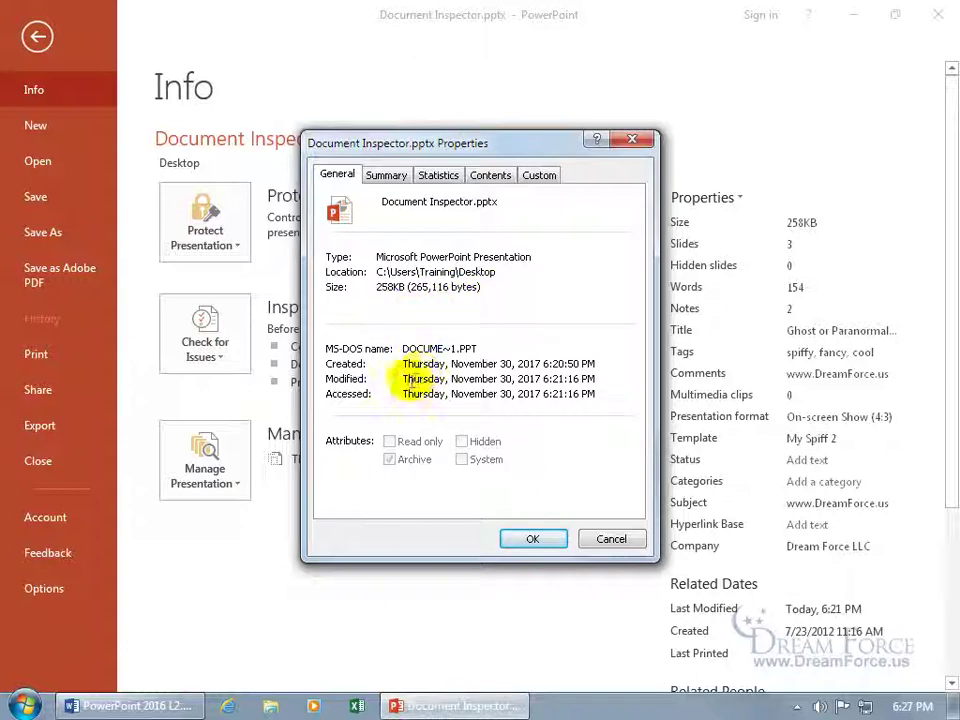
pyautogui.click(392, 178)
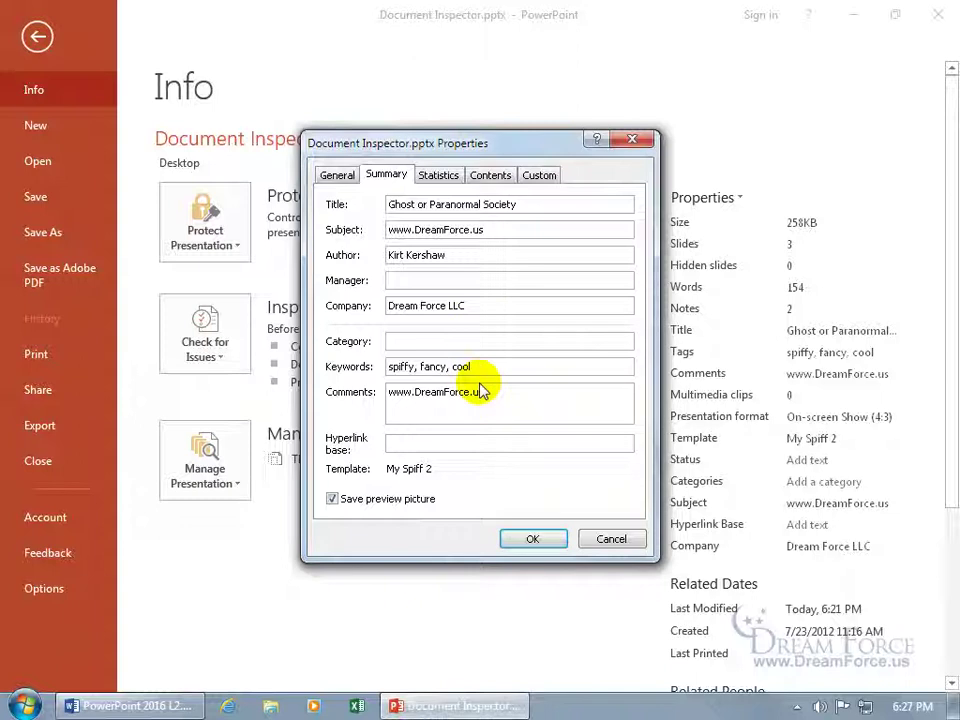
# - Review the Statistics tab, then the Contents tab listing fonts, the My Spiff 2 theme and slide titles
pyautogui.click(442, 177)
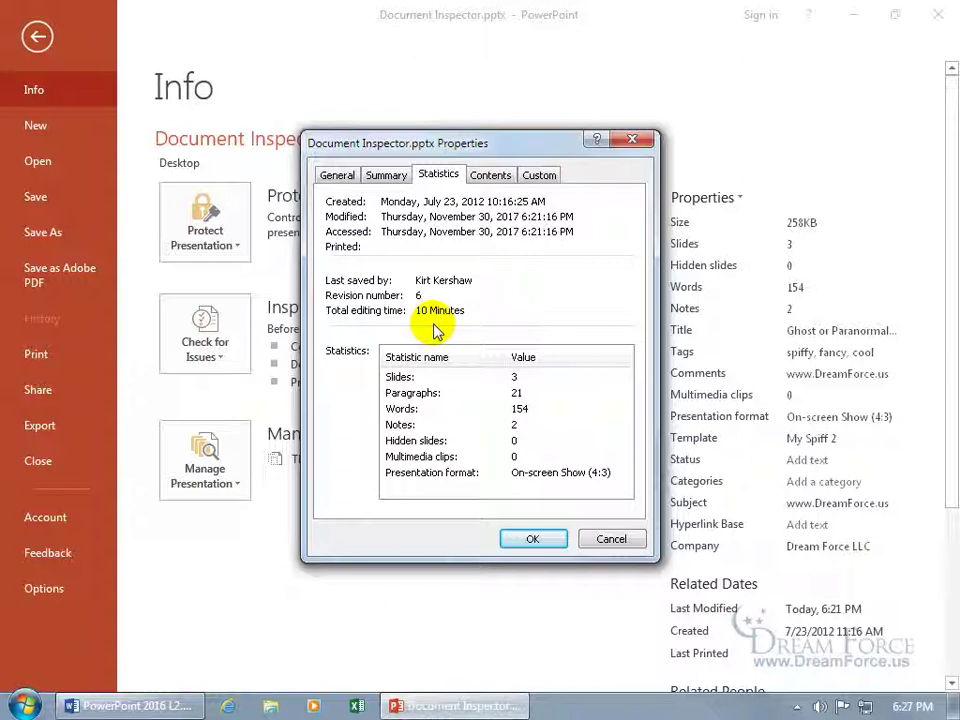
pyautogui.click(497, 178)
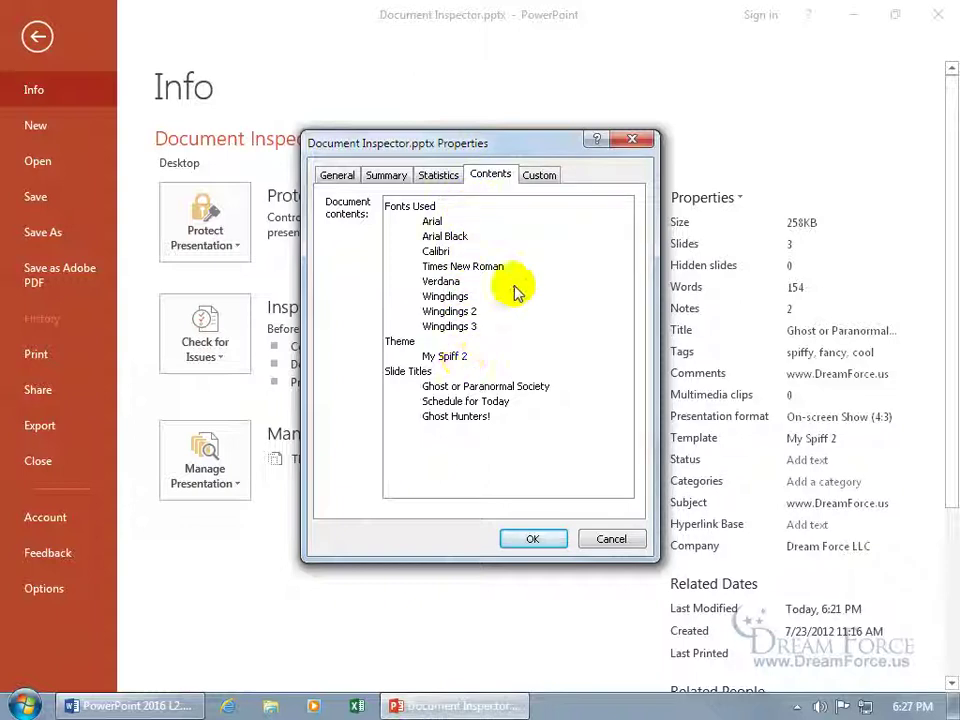
# - On the Custom tab, add a Checked by property with a reviewer's name as its value
pyautogui.click(539, 177)
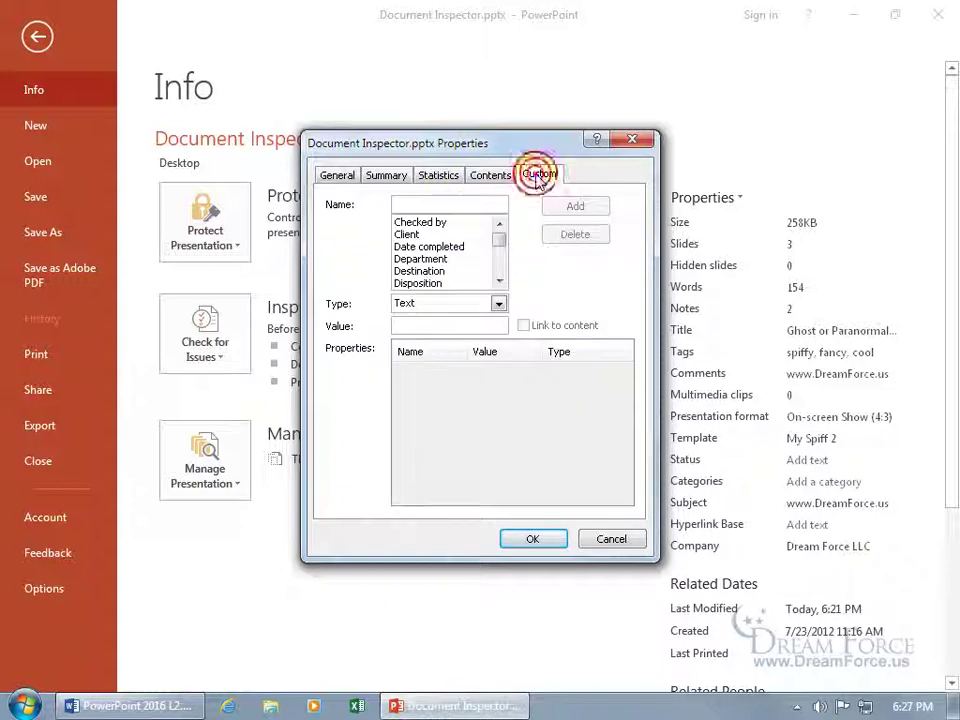
pyautogui.click(441, 224)
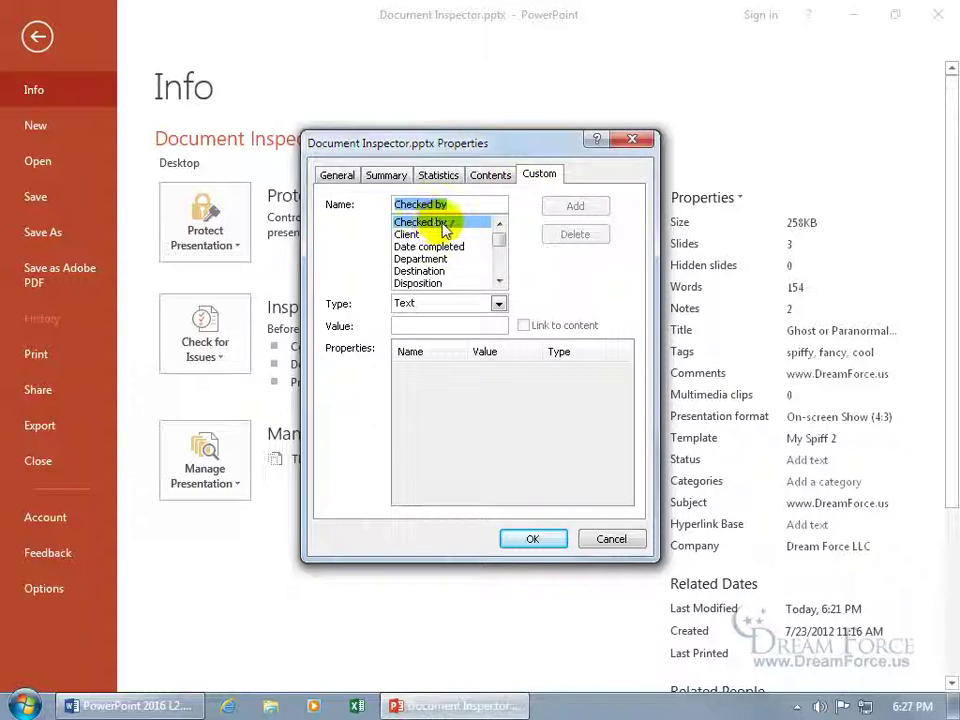
pyautogui.click(450, 325)
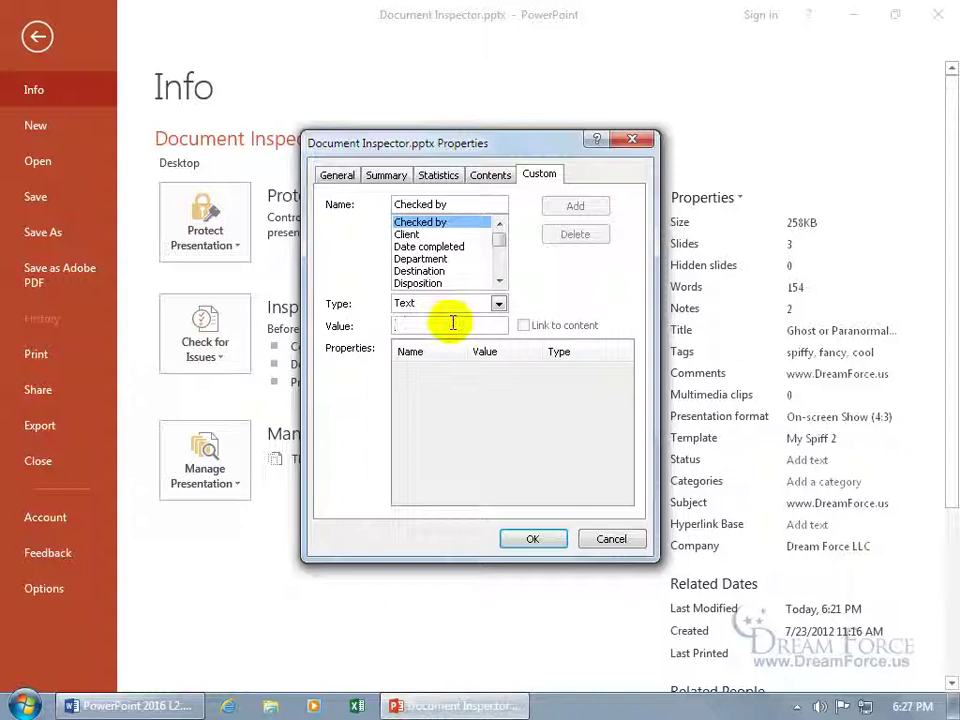
pyautogui.write('Kirt')
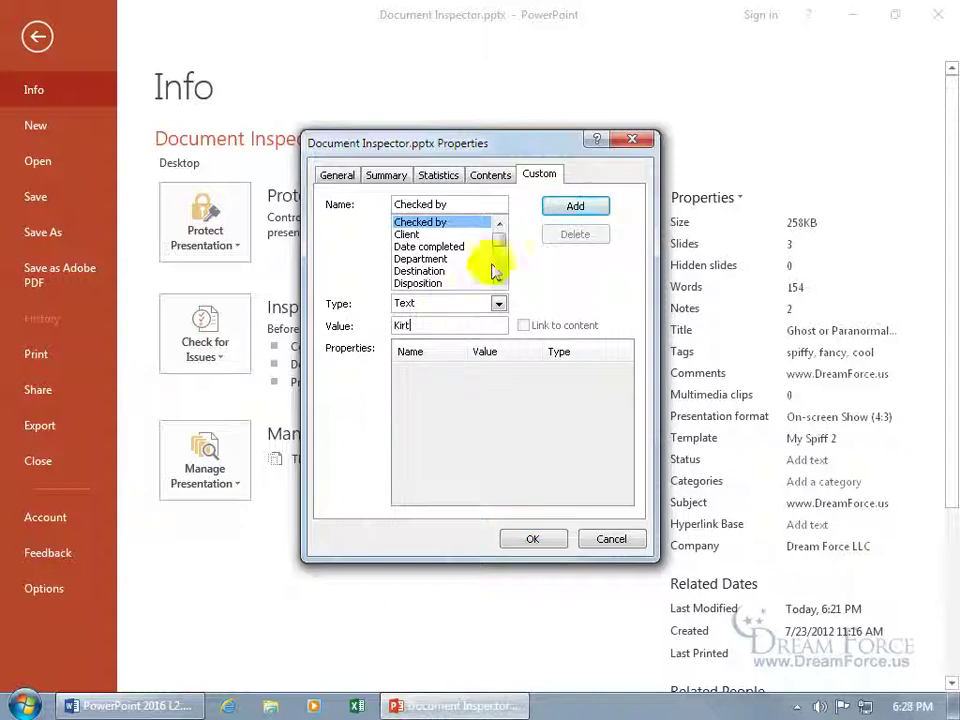
pyautogui.click(568, 205)
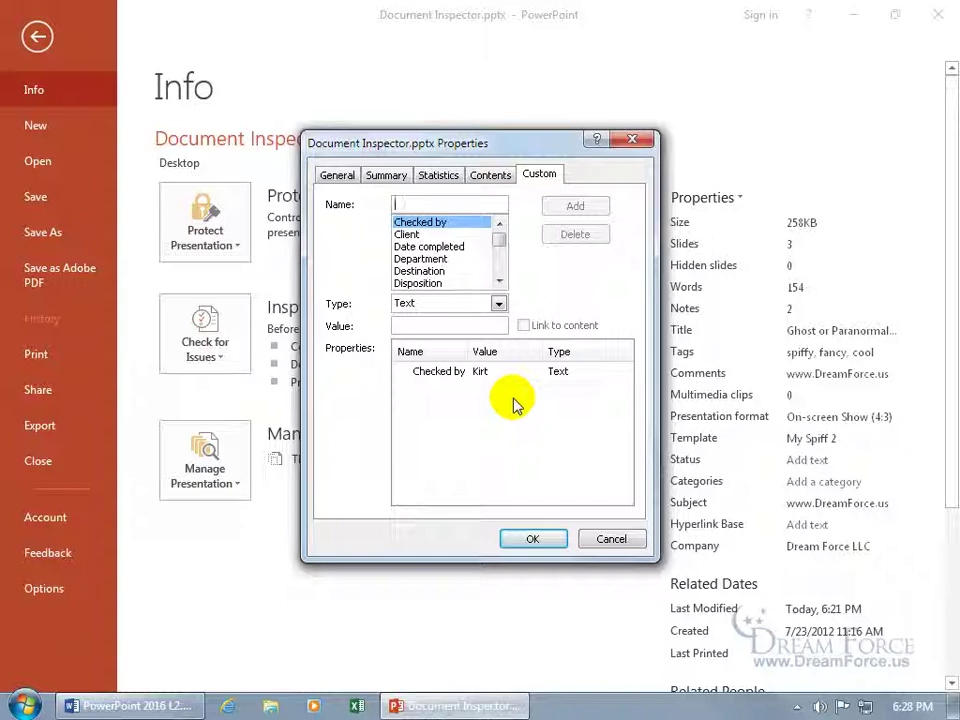
# - Try a Date completed property, switching its type from Date to Yes or no
pyautogui.click(440, 247)
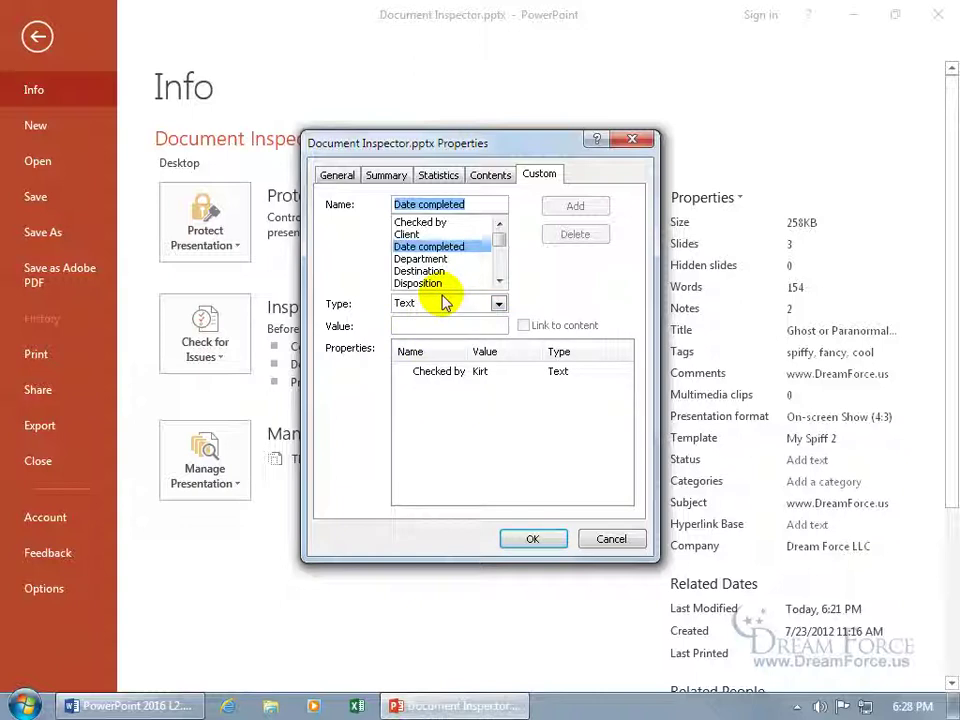
pyautogui.click(497, 303)
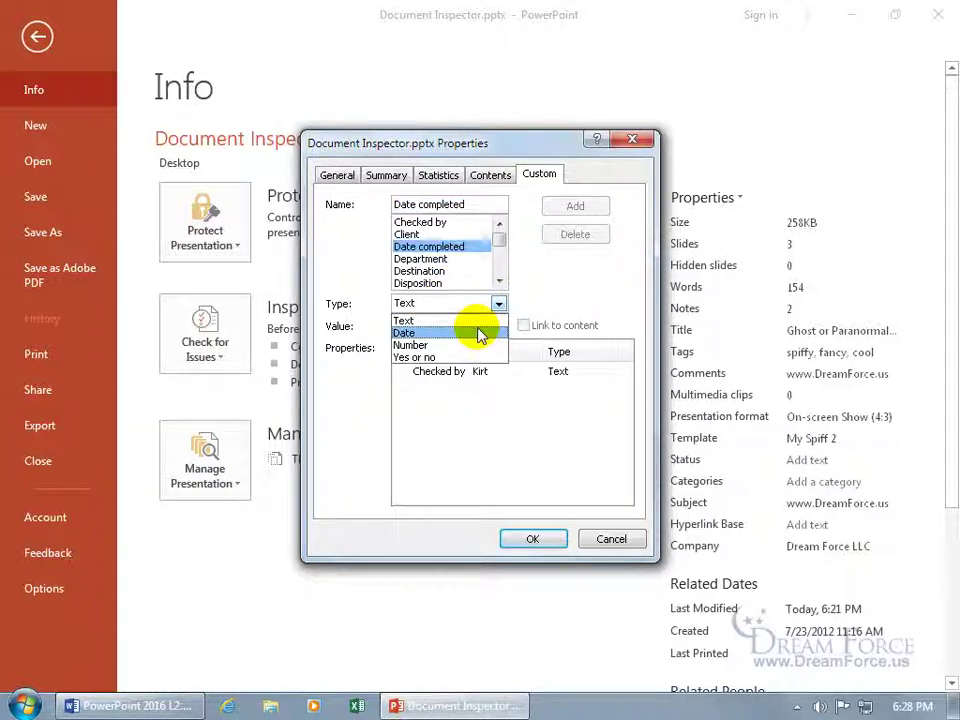
pyautogui.click(480, 335)
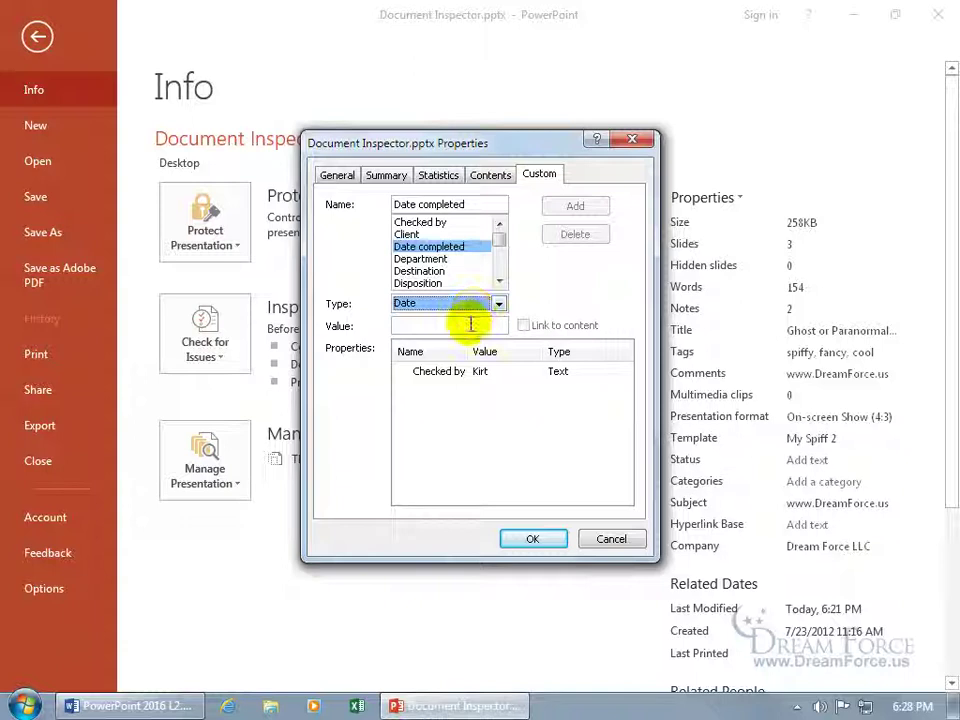
pyautogui.click(469, 323)
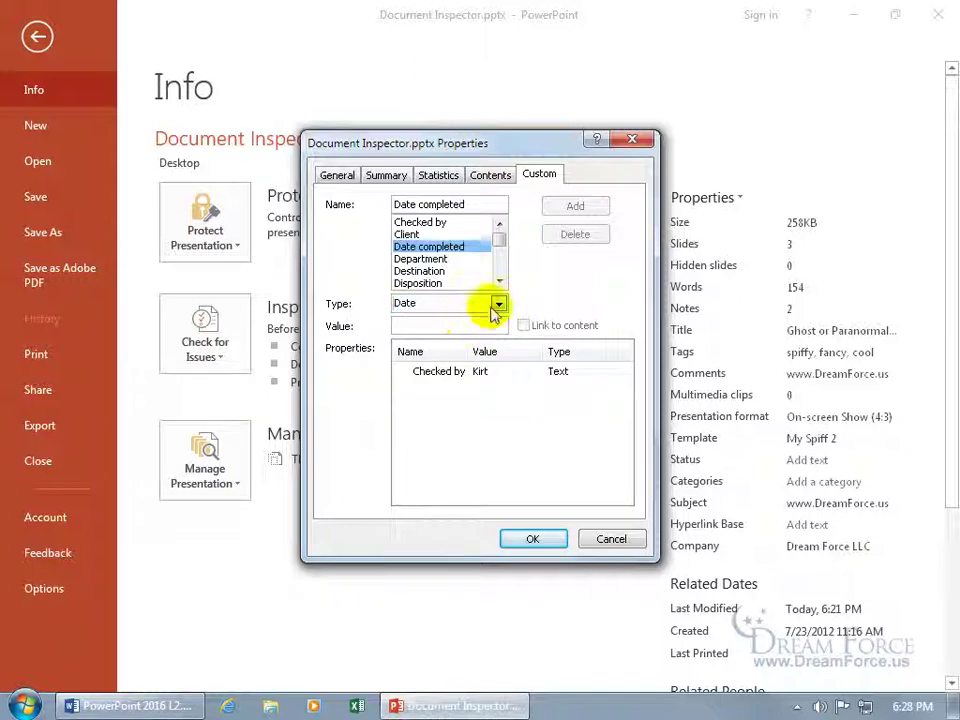
pyautogui.click(497, 304)
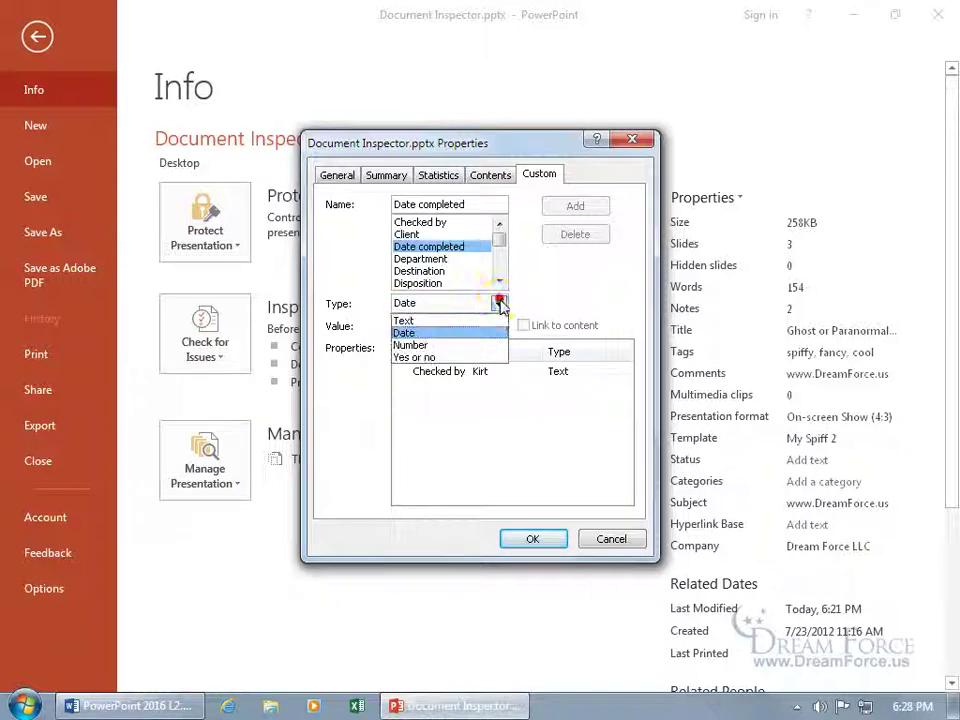
pyautogui.click(445, 357)
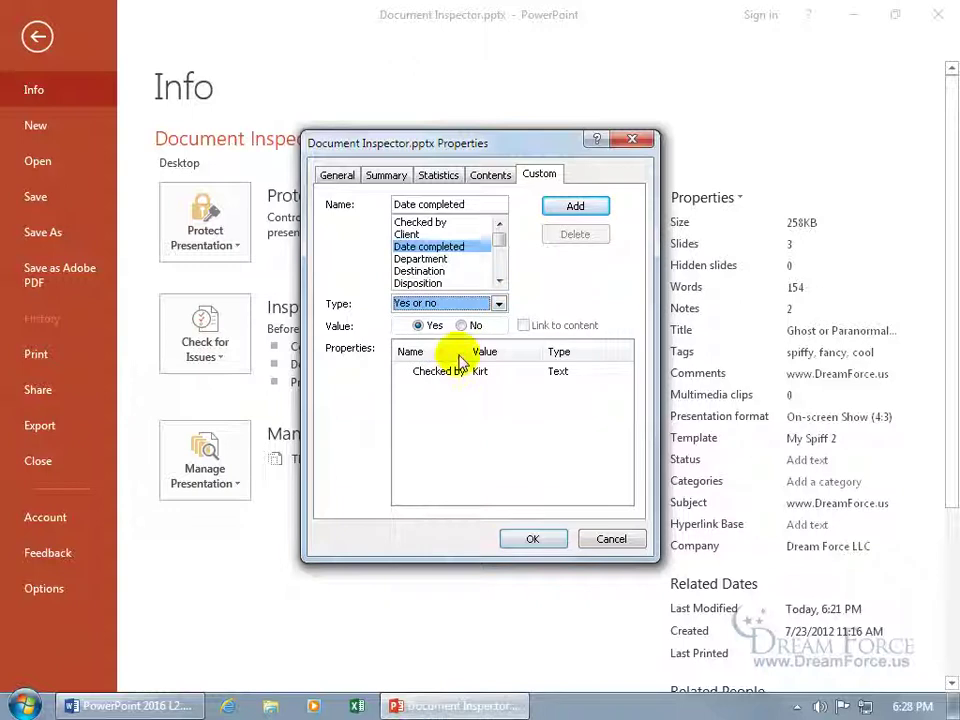
# - Select the Checked by custom property, delete it, and close the dialog with OK
pyautogui.click(424, 222)
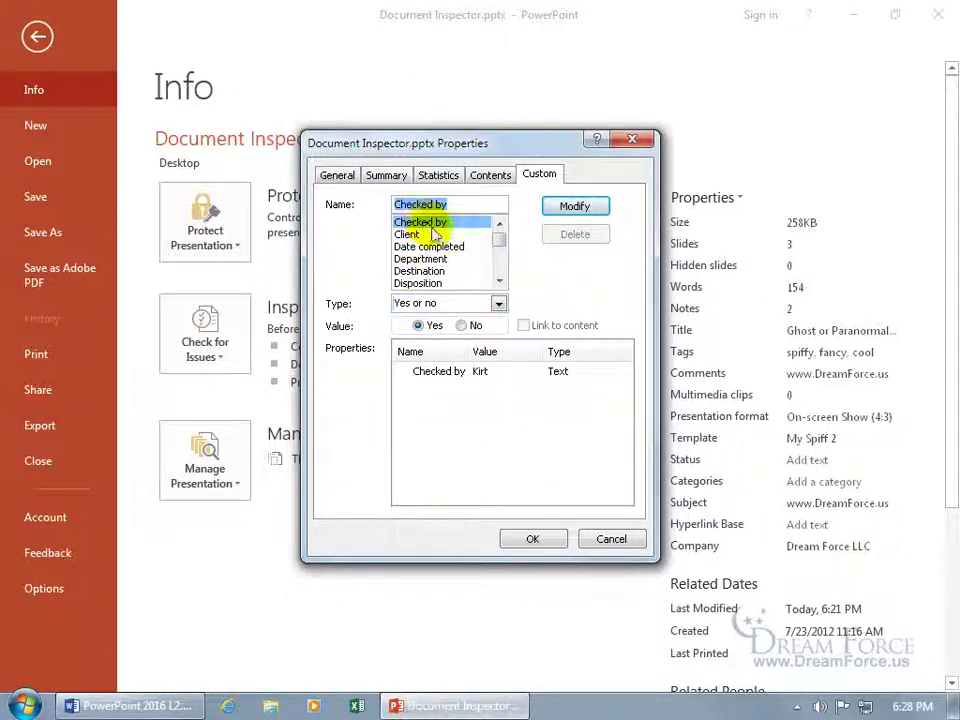
pyautogui.click(497, 282)
pyautogui.click(498, 283)
pyautogui.click(498, 284)
pyautogui.click(498, 283)
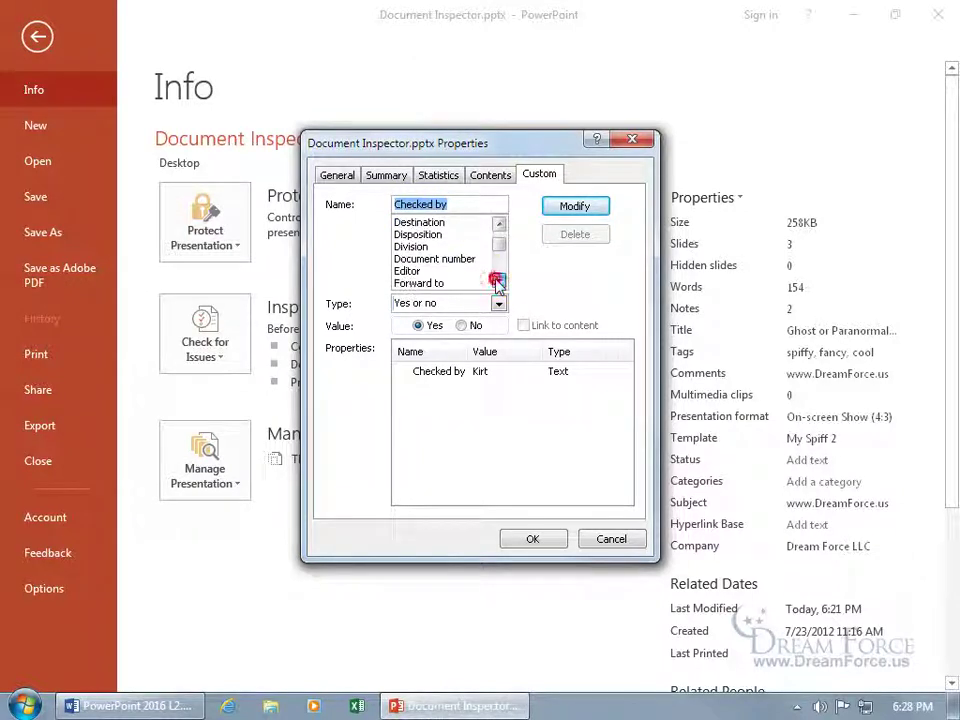
pyautogui.click(498, 283)
pyautogui.click(498, 283)
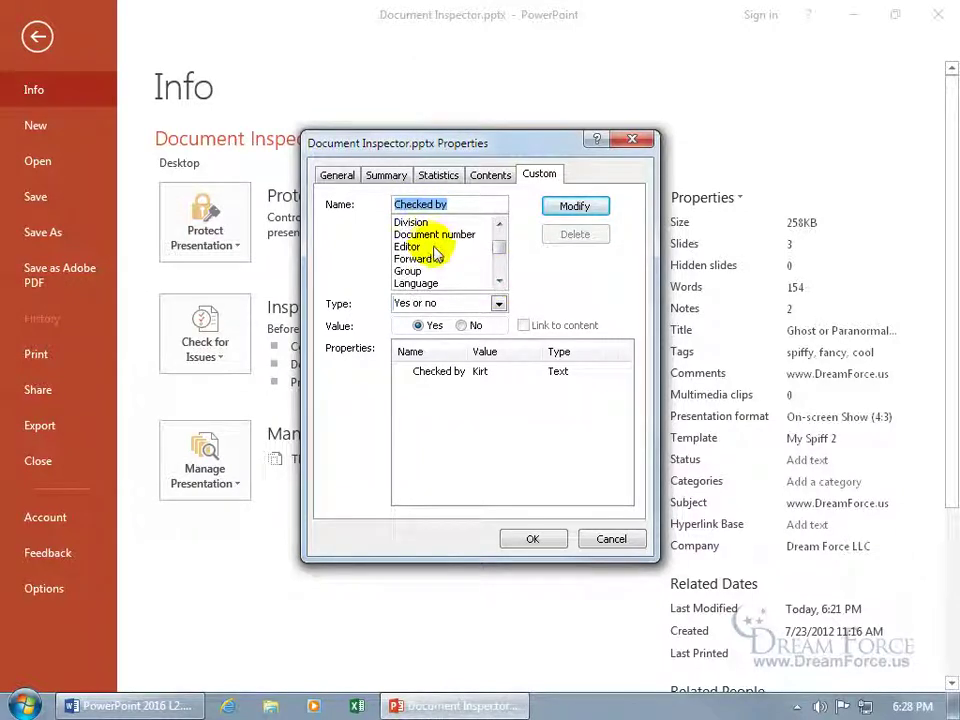
pyautogui.moveTo(499, 282); pyautogui.dragTo(502, 285)
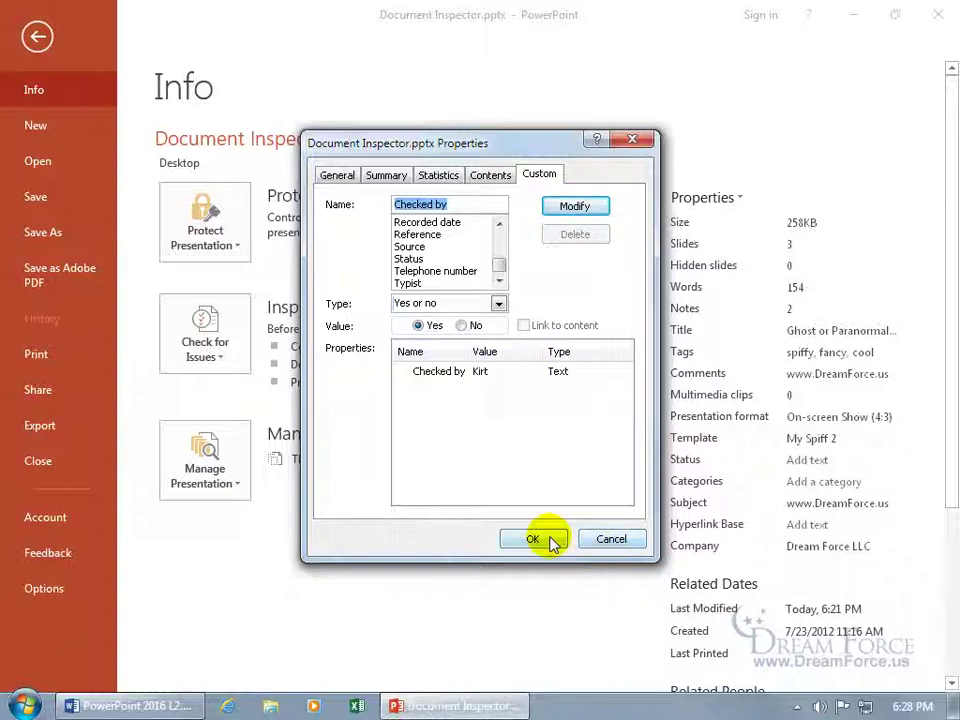
pyautogui.click(454, 374)
pyautogui.click(573, 235)
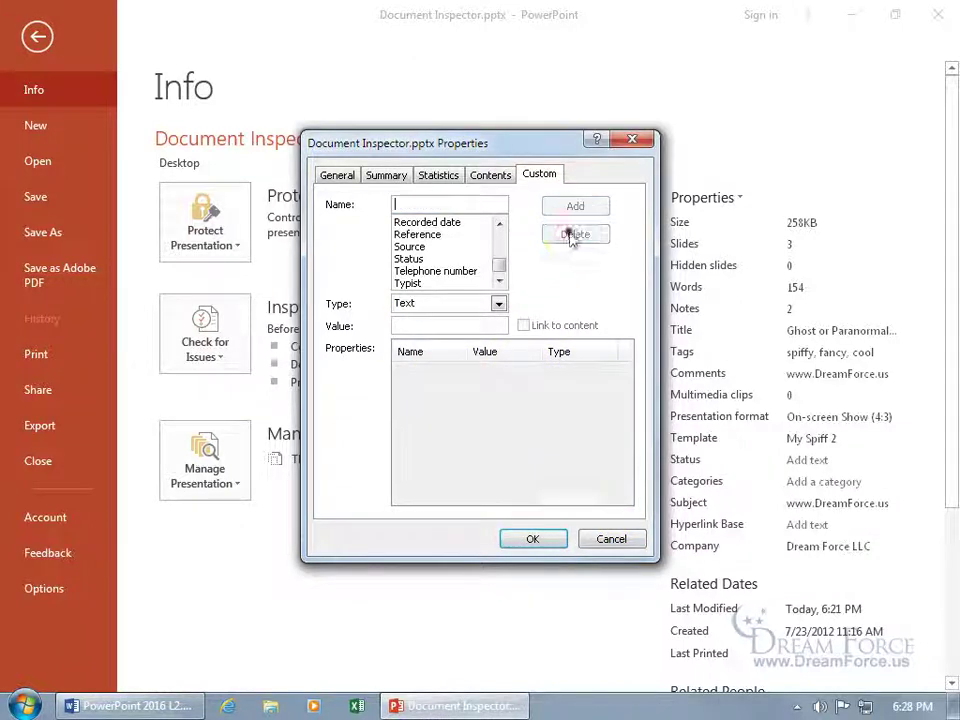
pyautogui.click(546, 540)
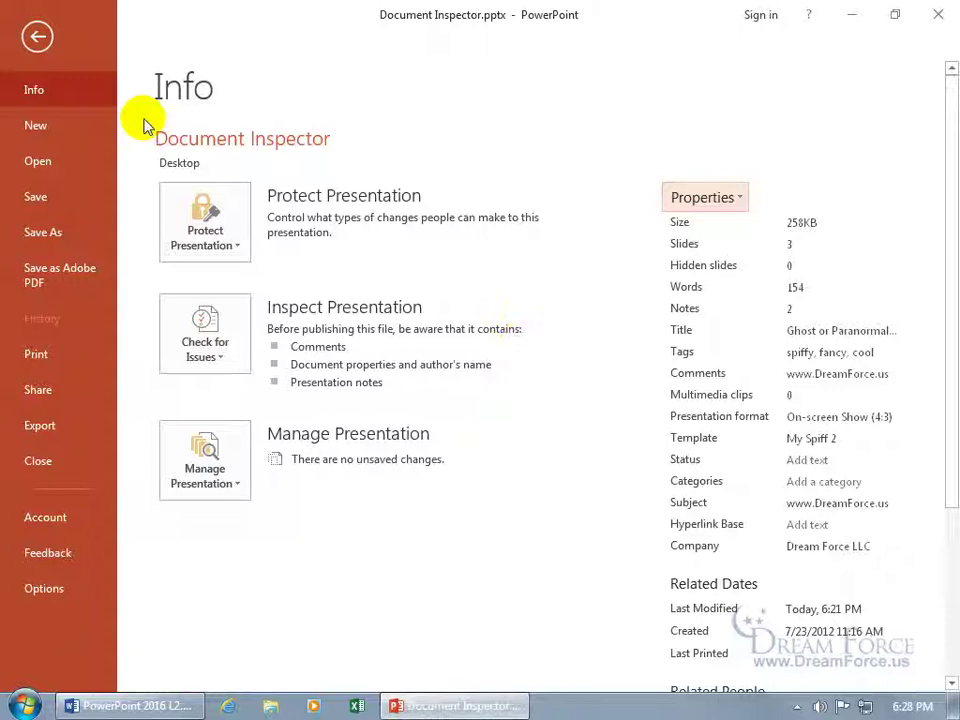
# - Leave Backstage and close PowerPoint, saving the changes
pyautogui.click(37, 36)
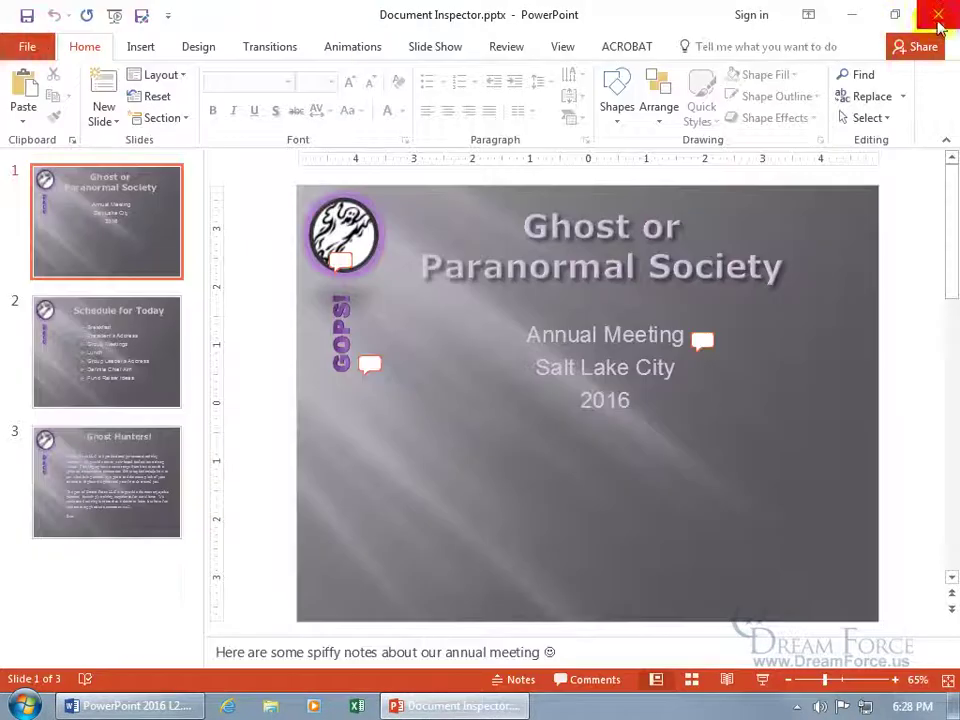
pyautogui.click(934, 13)
pyautogui.click(421, 383)
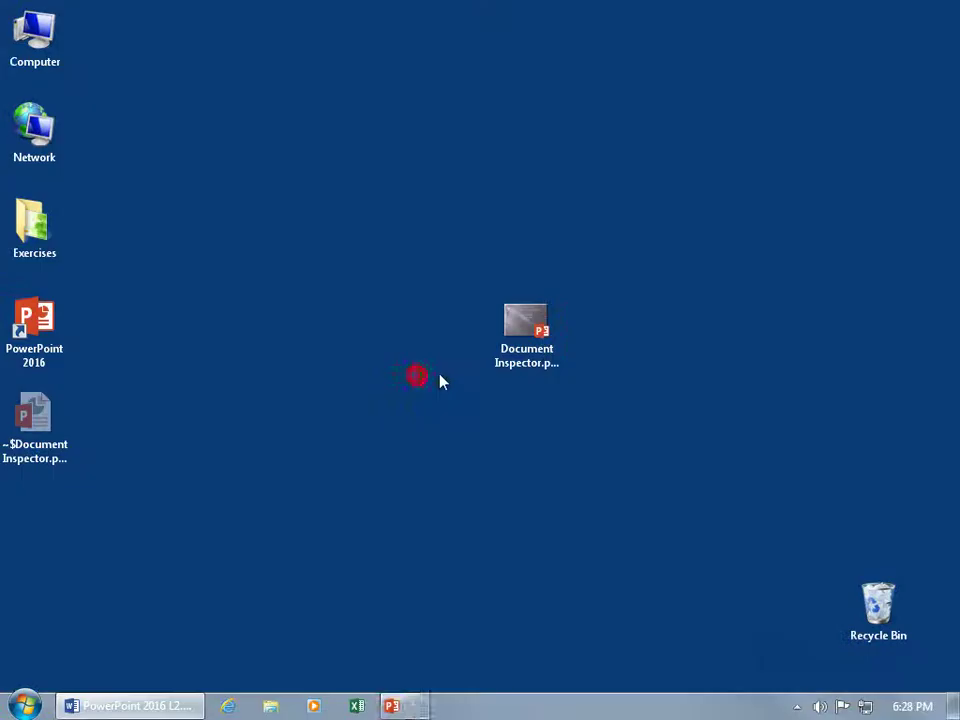
# - Select Document Inspector.pptx on the desktop to see its title and 258 KB size
pyautogui.click(517, 318)
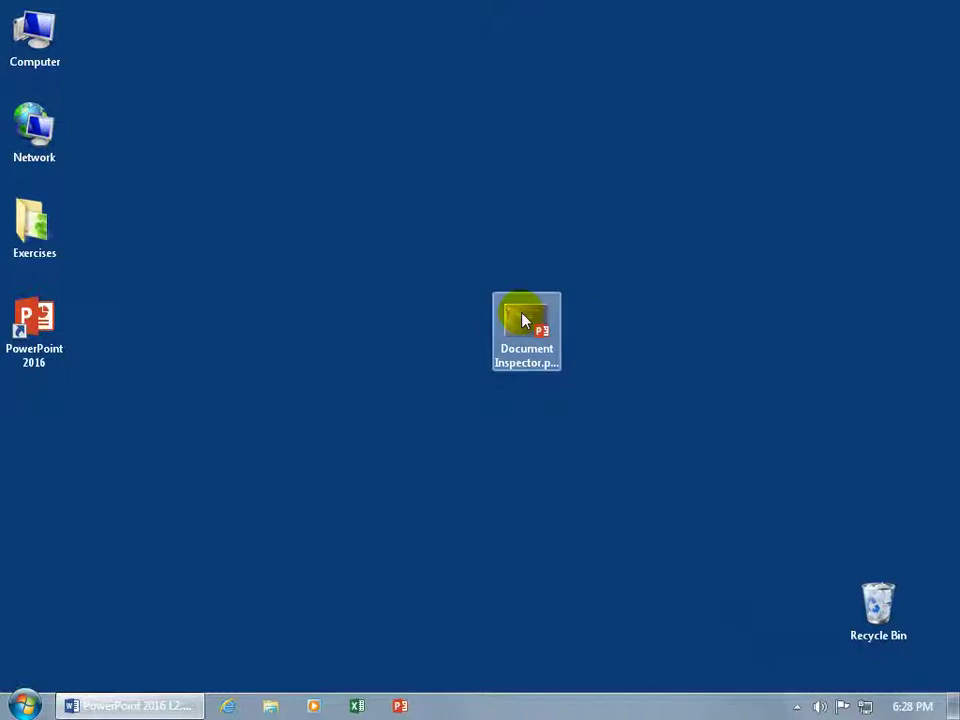
pyautogui.click(424, 320)
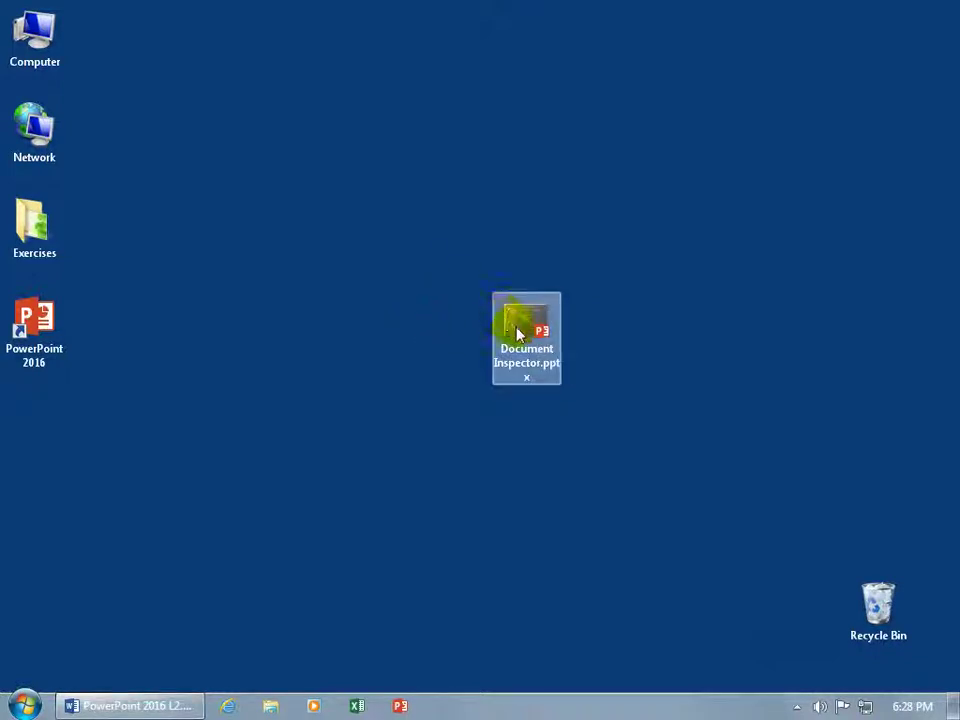
pyautogui.moveTo(518, 334)
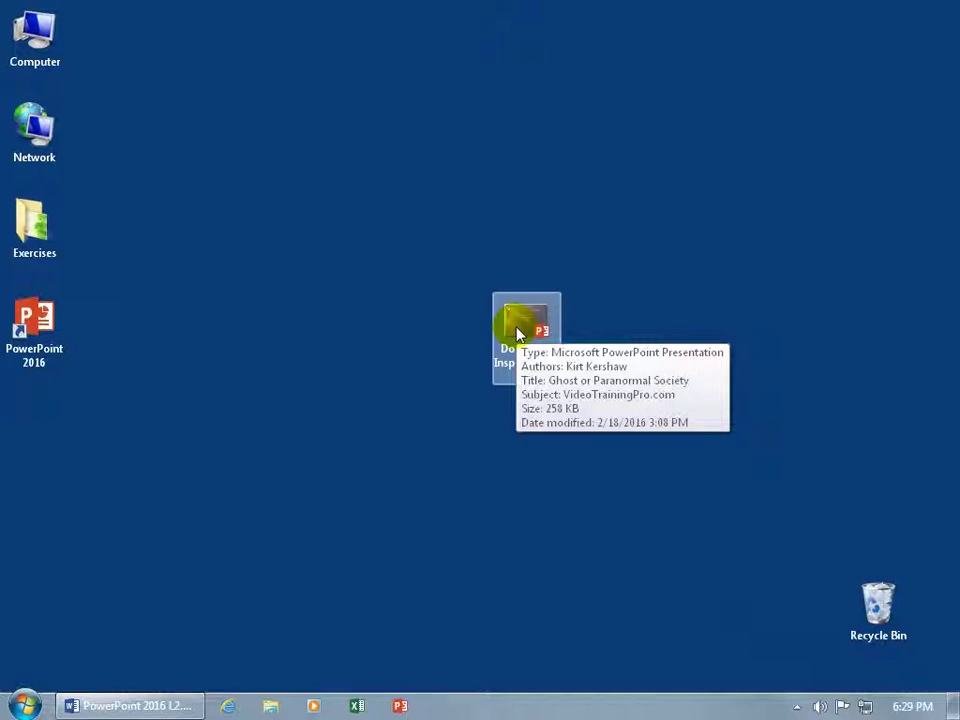
# - Open the file's Windows Properties dialog, glance at Security, and show the Details tab
pyautogui.rightClick(516, 328)
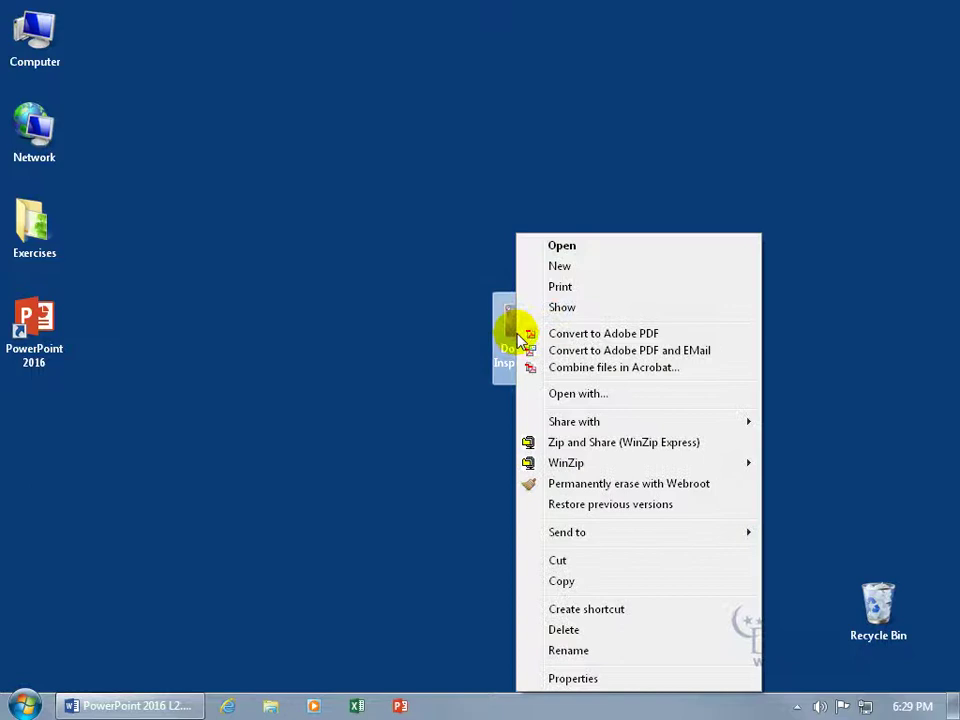
pyautogui.click(573, 679)
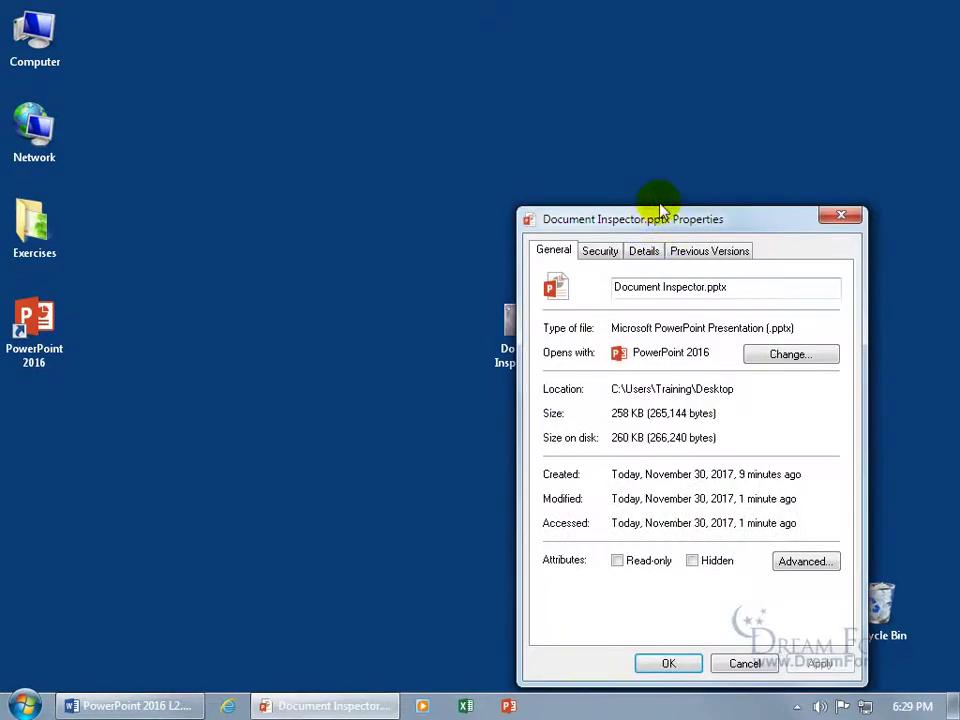
pyautogui.moveTo(665, 220); pyautogui.dragTo(478, 116)
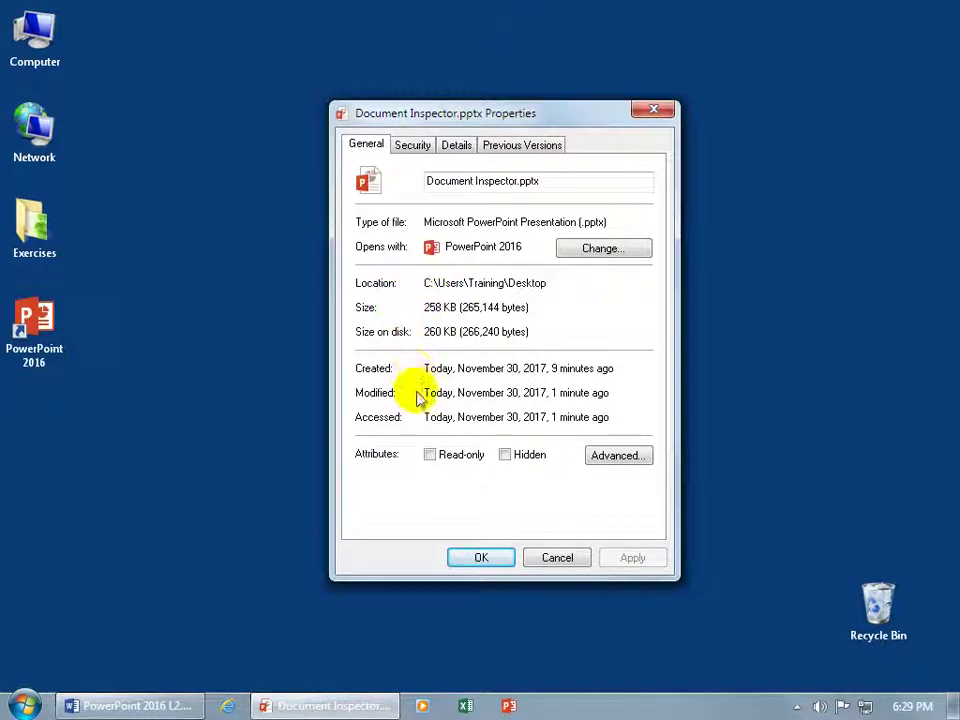
pyautogui.click(413, 153)
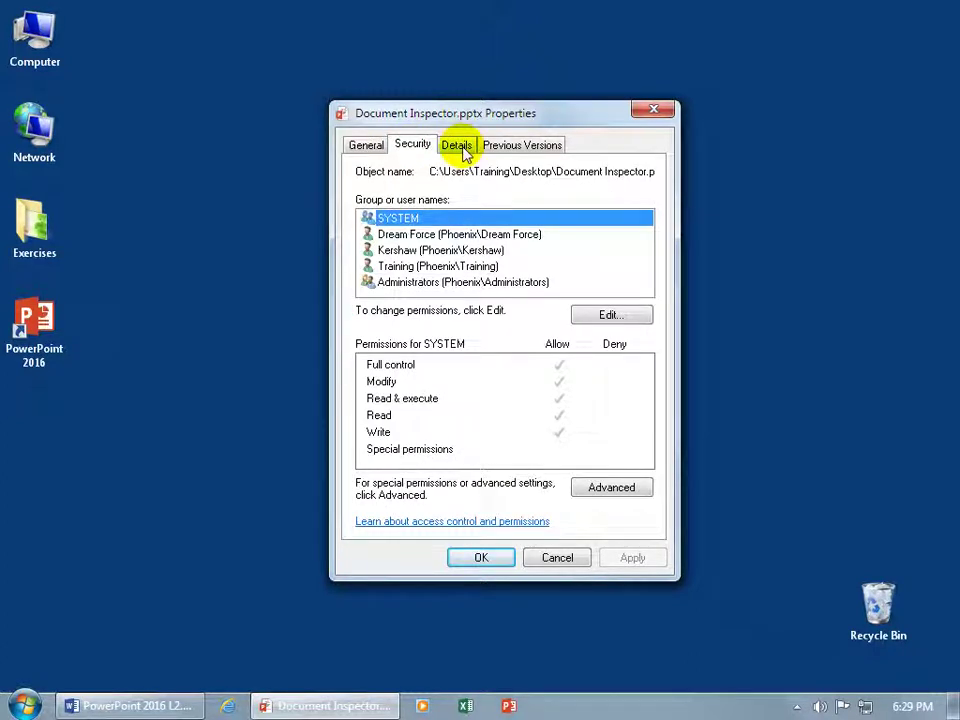
pyautogui.click(459, 147)
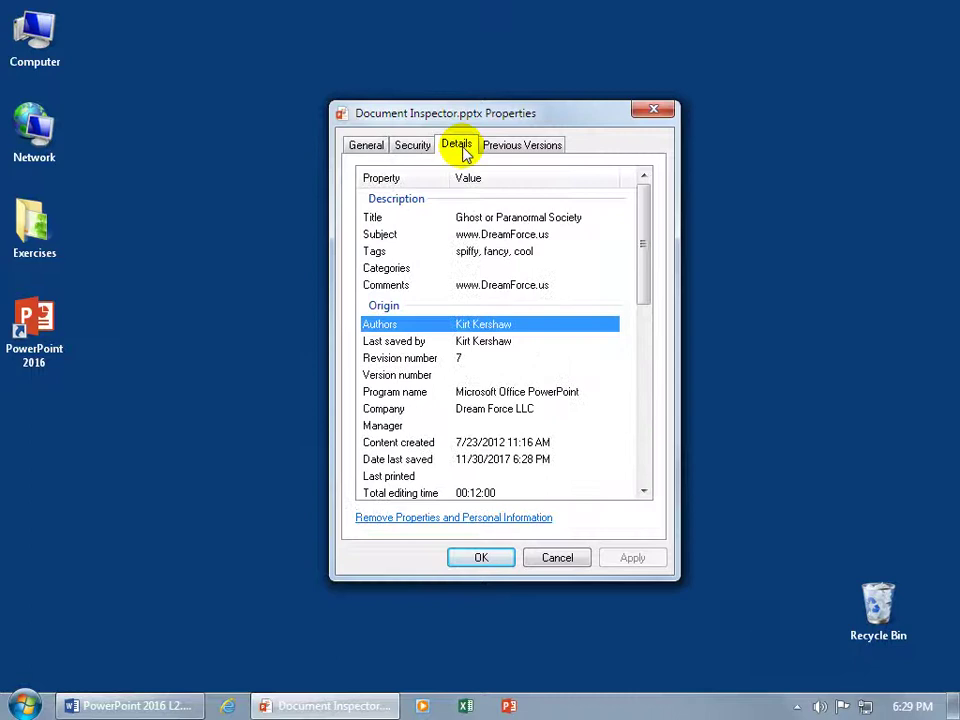
# - Append the tags awesome and tinsel after 'spiffy, fancy, cool' in the Tags value
pyautogui.click(493, 253)
pyautogui.click(540, 251)
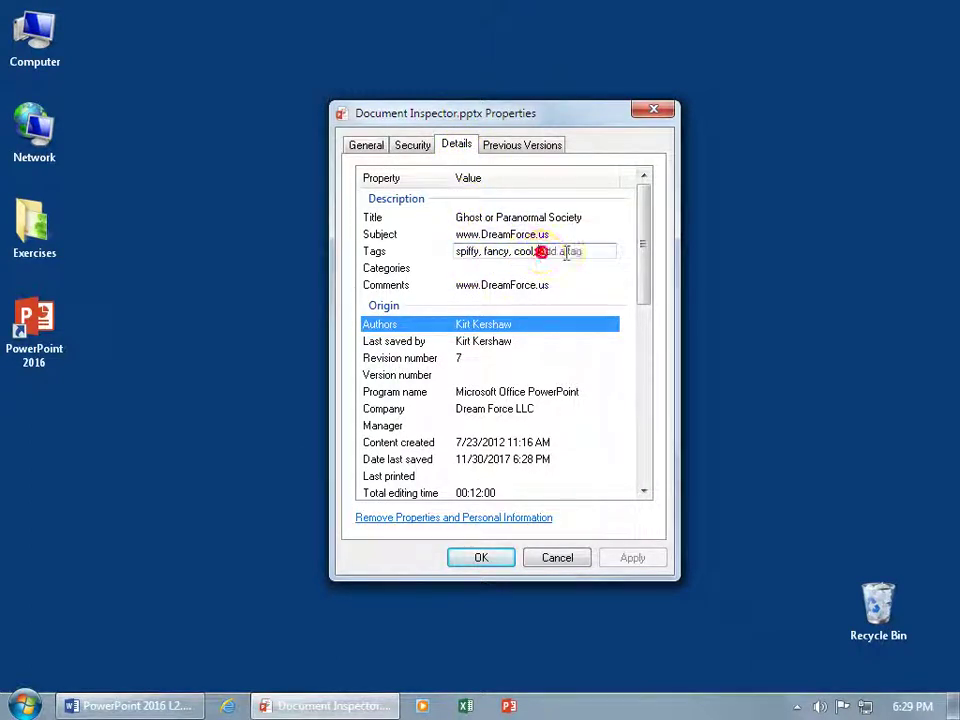
pyautogui.write('awe')
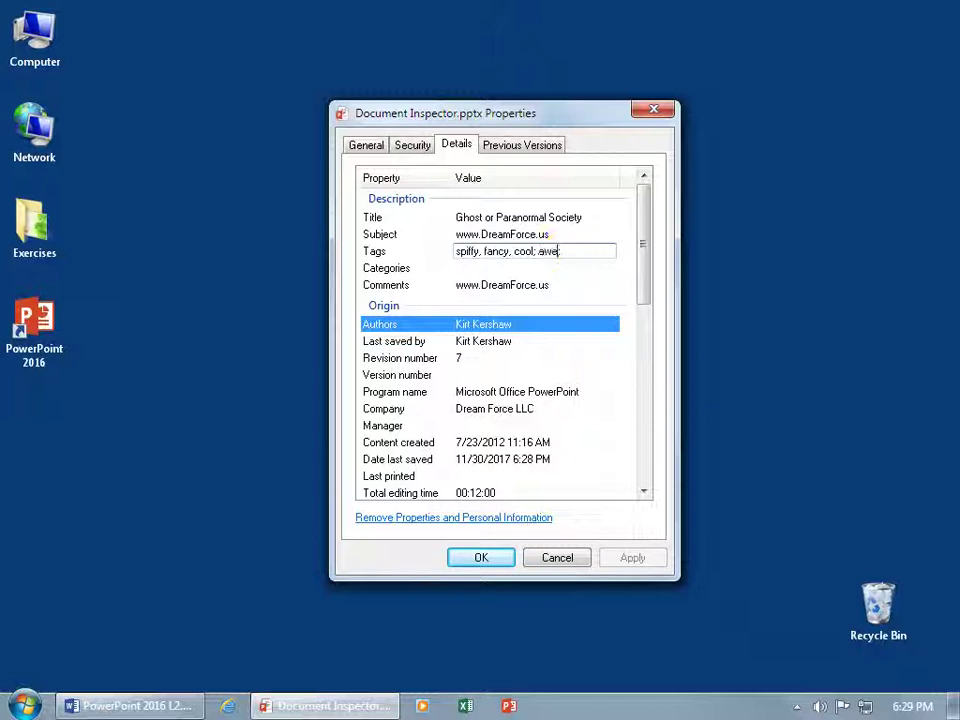
pyautogui.write('some;')
pyautogui.press('BackSpace')
pyautogui.write('; awesome;')
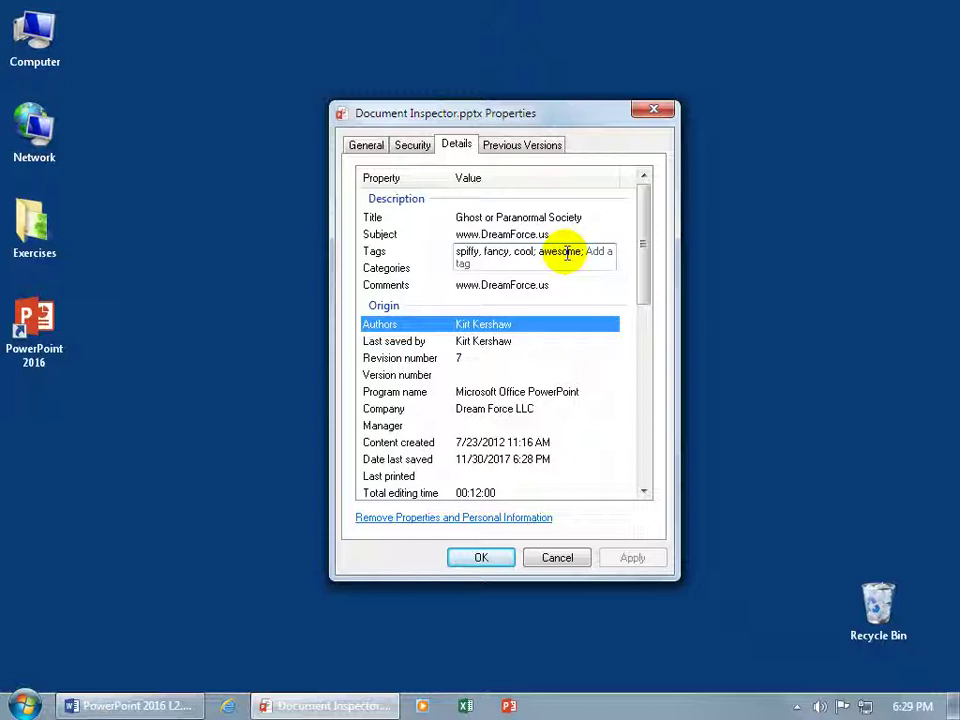
pyautogui.write(' tin')
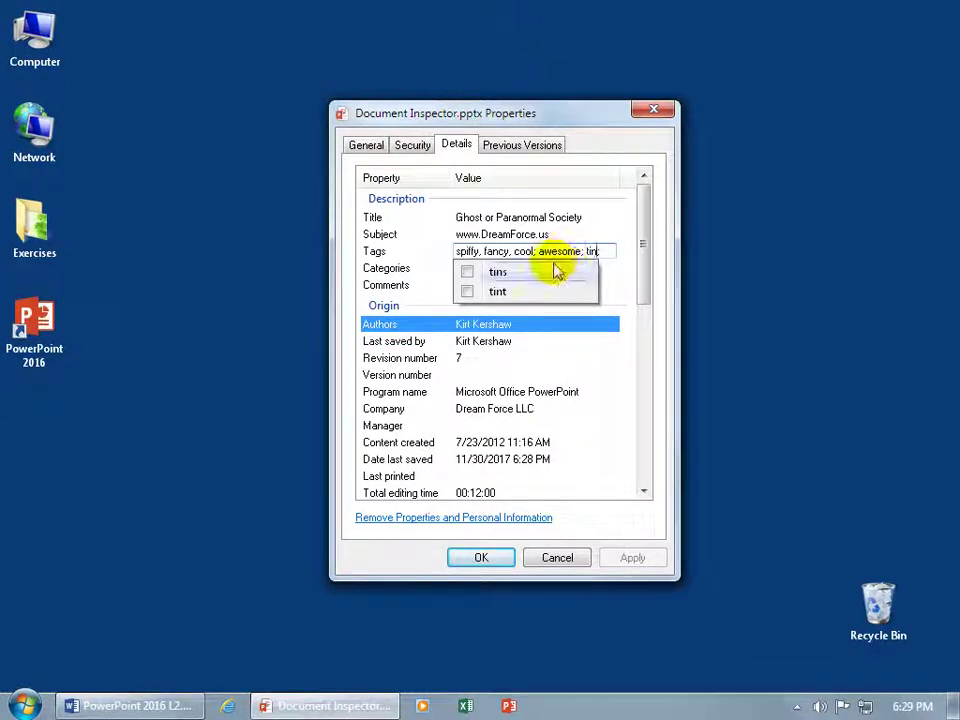
pyautogui.write('sel')
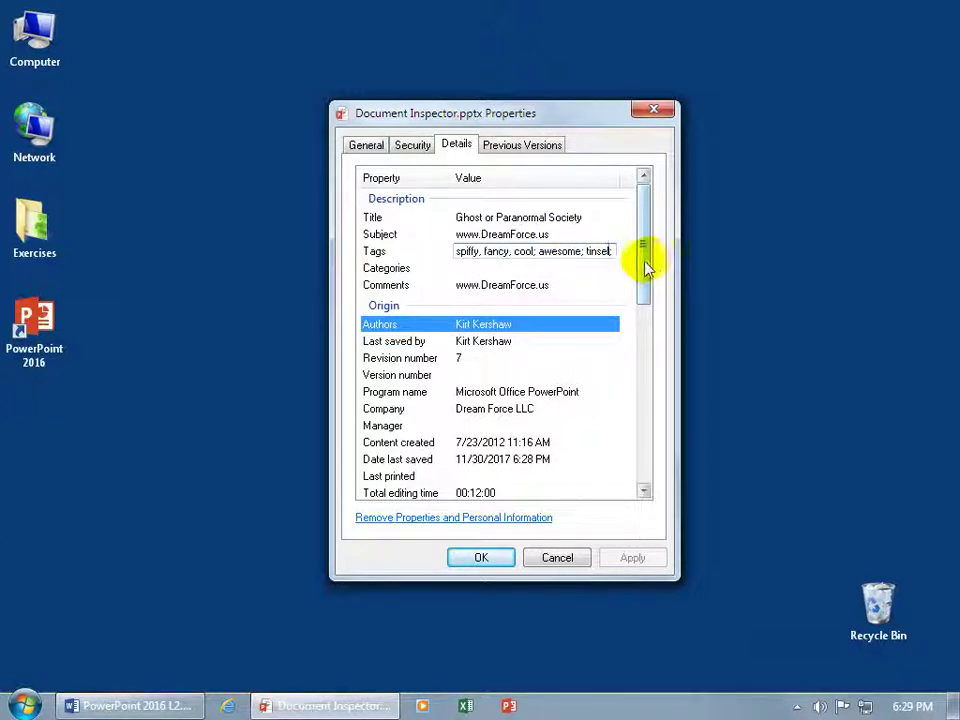
pyautogui.scroll(-1, 647, 268)
pyautogui.click(473, 224)
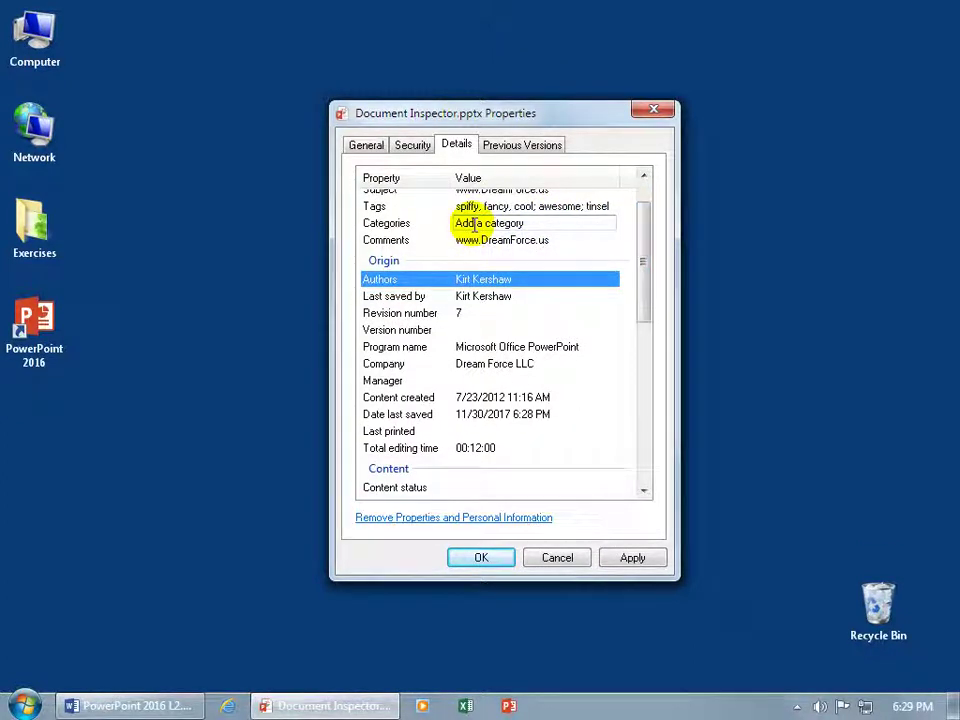
pyautogui.click(487, 241)
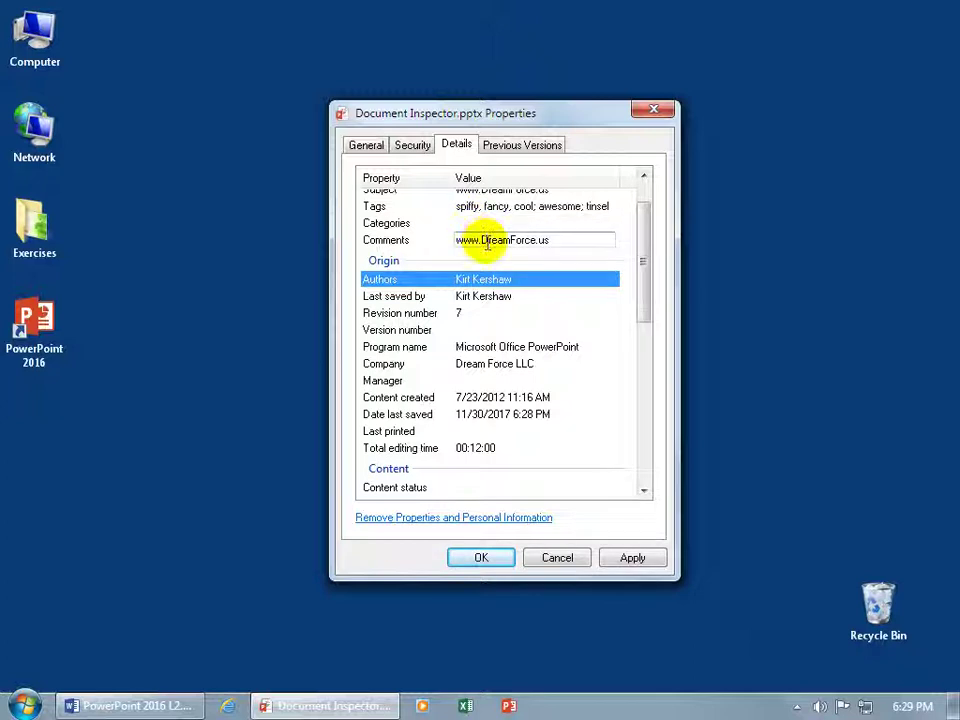
pyautogui.click(549, 256)
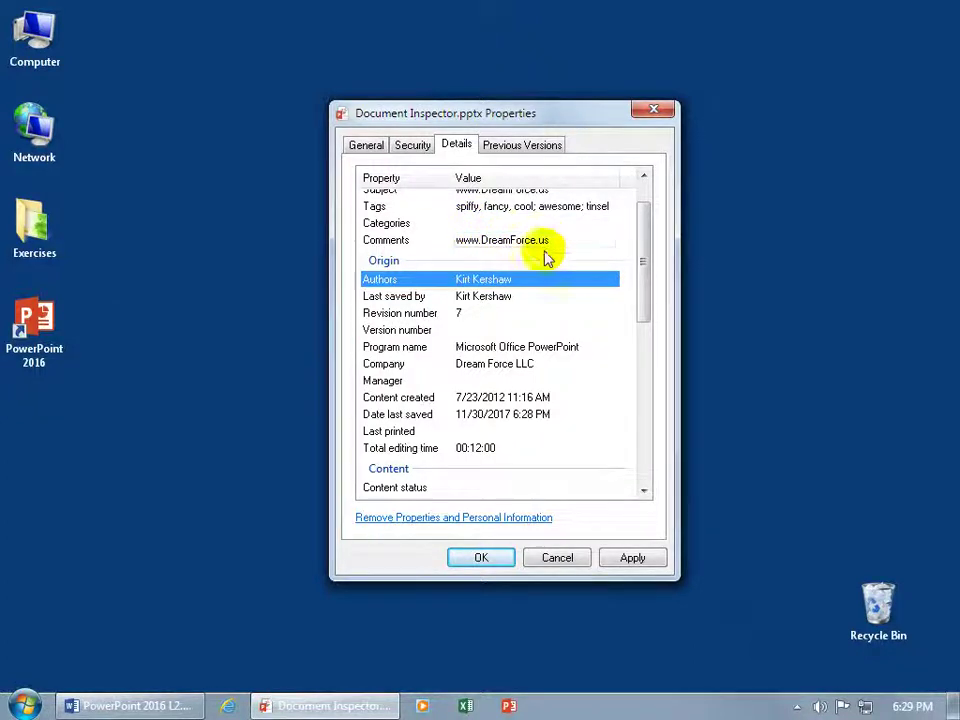
pyautogui.click(521, 280)
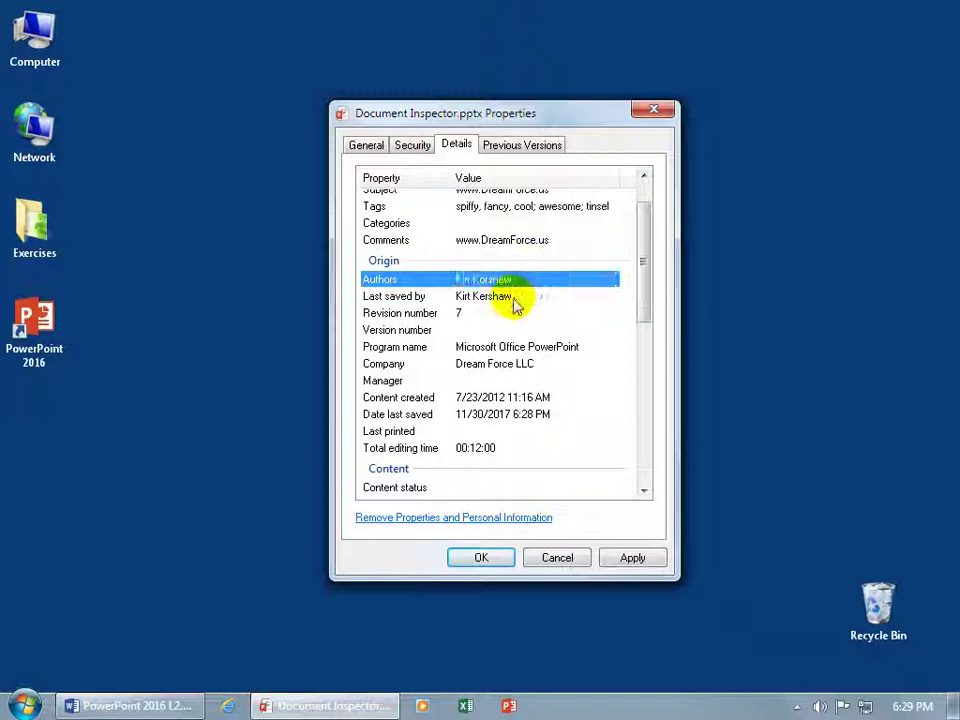
pyautogui.click(510, 330)
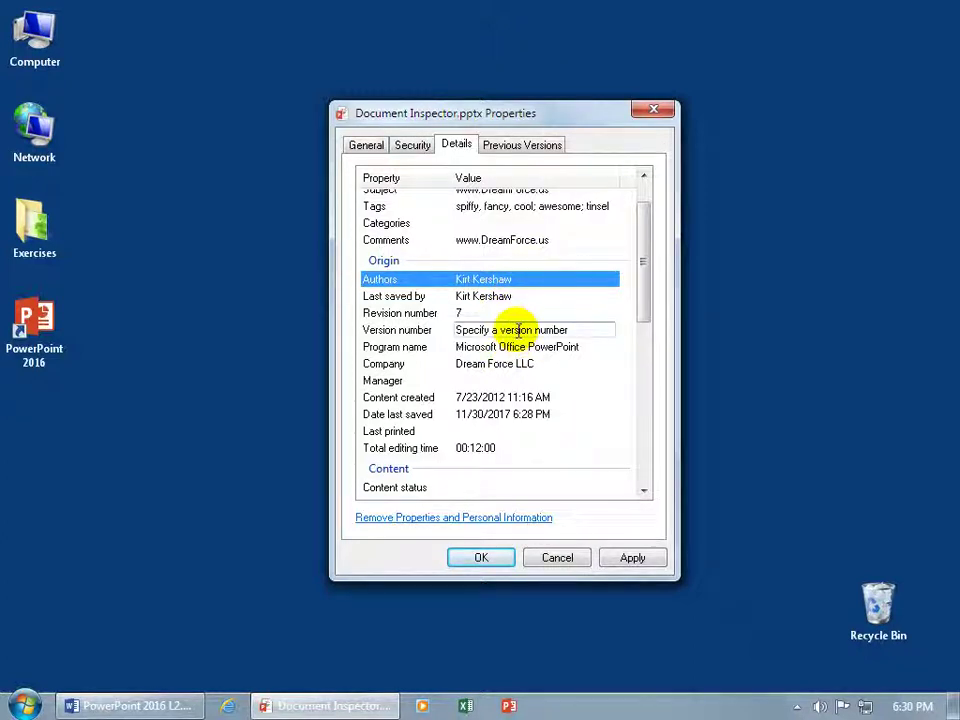
pyautogui.click(575, 330)
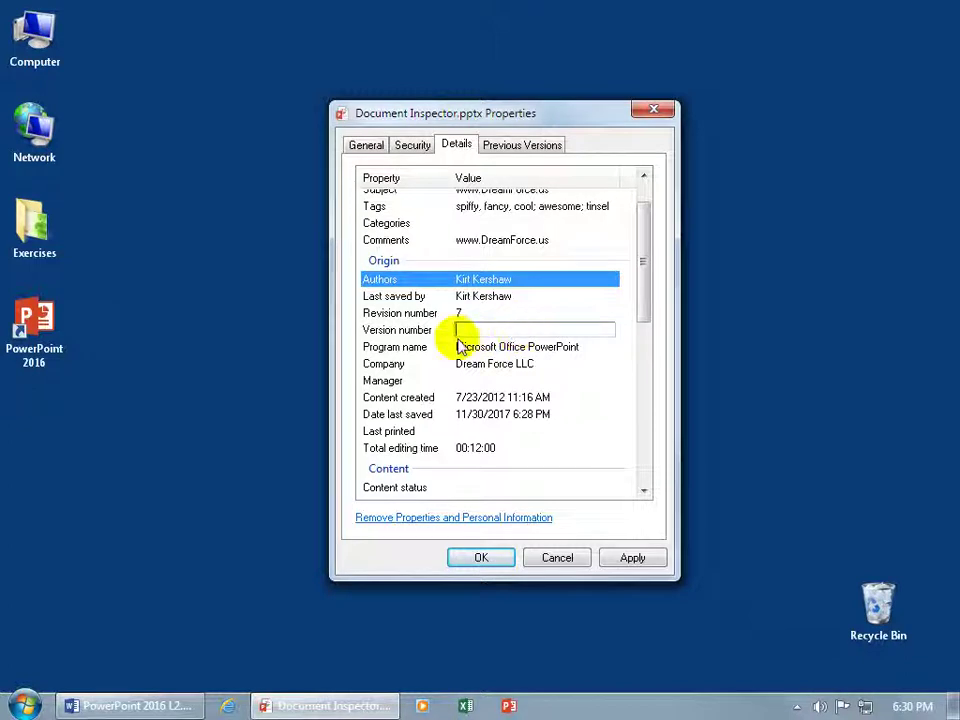
pyautogui.moveTo(646, 303)
pyautogui.mouseDown()
pyautogui.moveTo(636, 471)
pyautogui.moveTo(639, 366)
pyautogui.mouseUp()
# - Check the Previous Versions tab, then apply the edited properties with OK
pyautogui.click(528, 146)
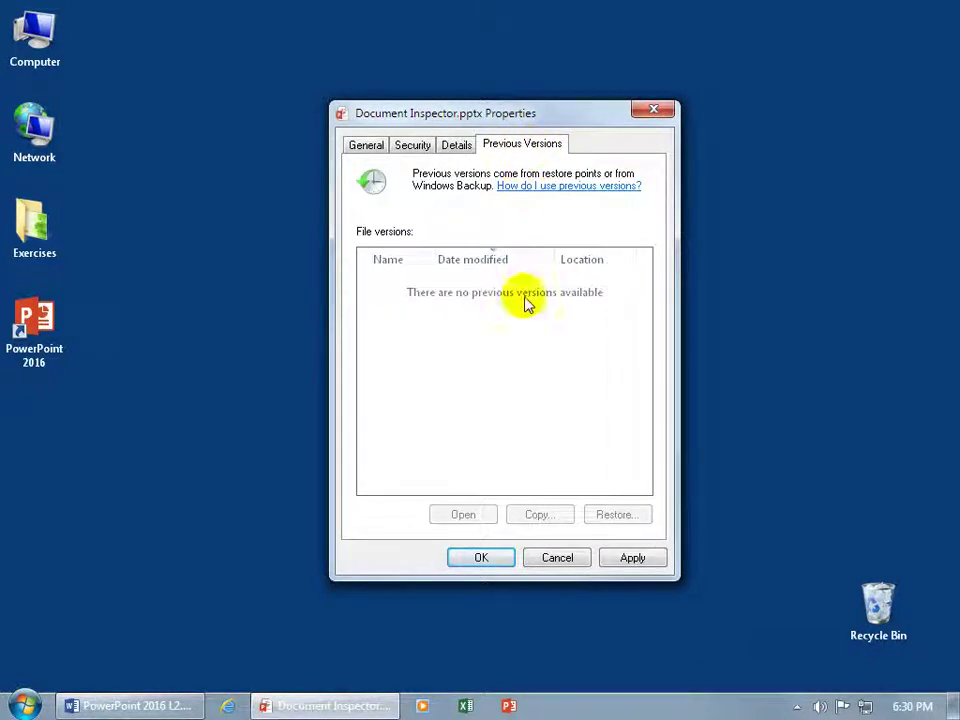
pyautogui.click(498, 563)
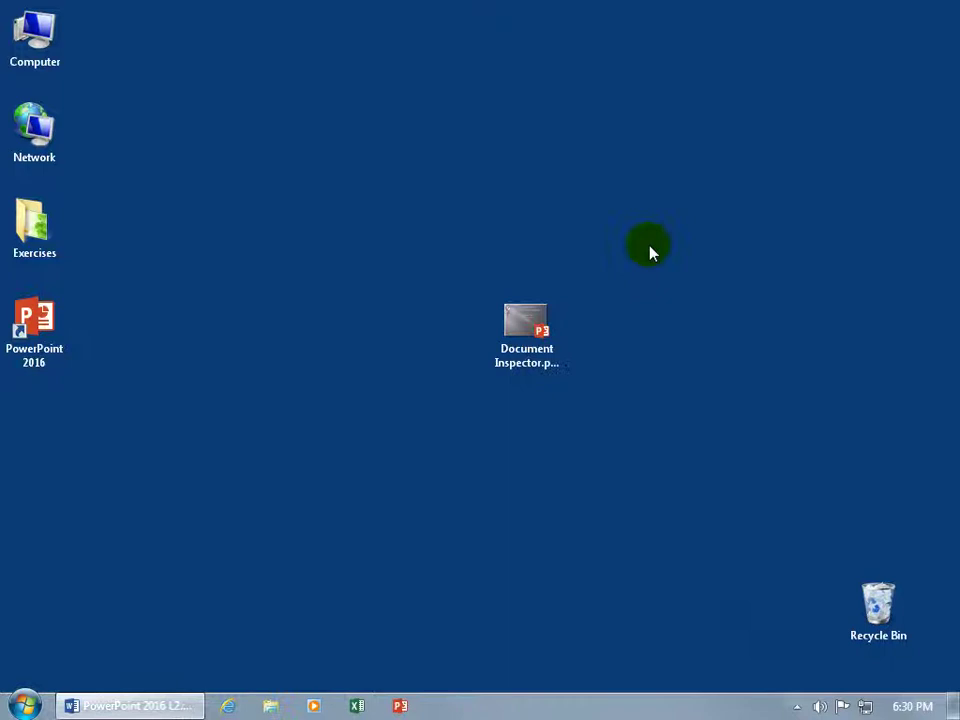